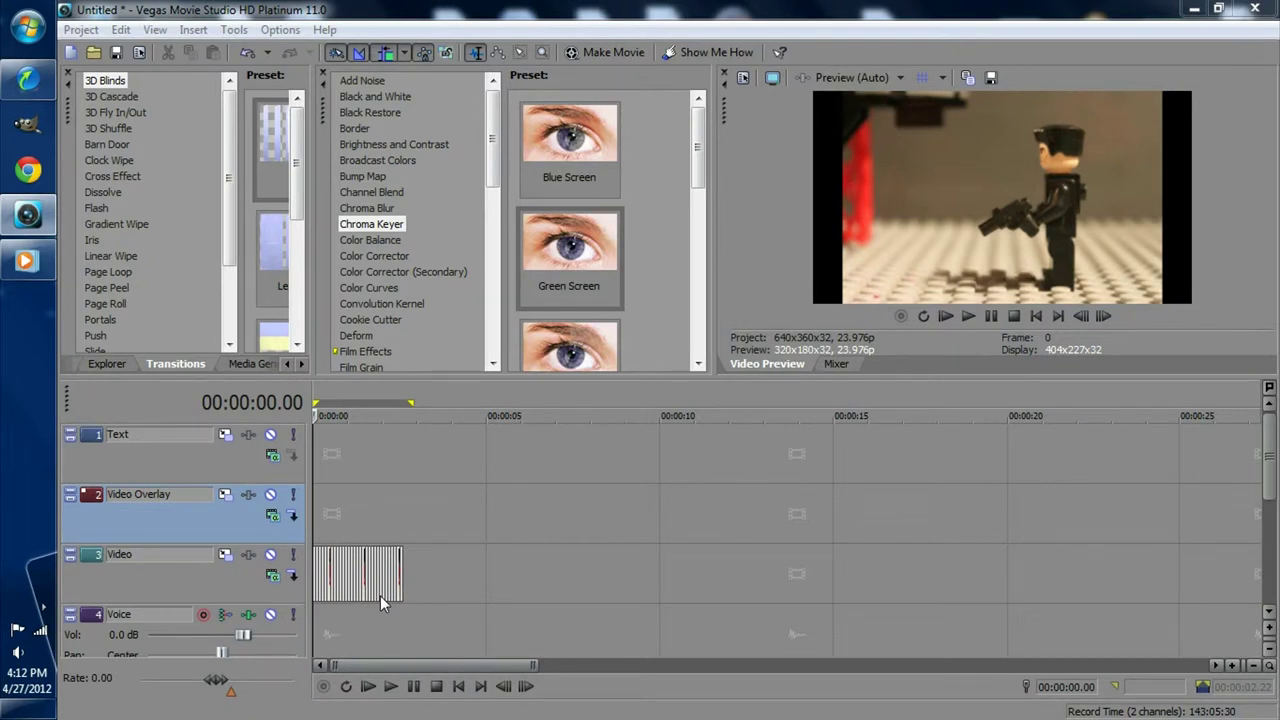
Step: Return to the project start, zoom the timeline, and place the cursor about one second in
{"action": "left_click", "coordinate": [421, 535]}
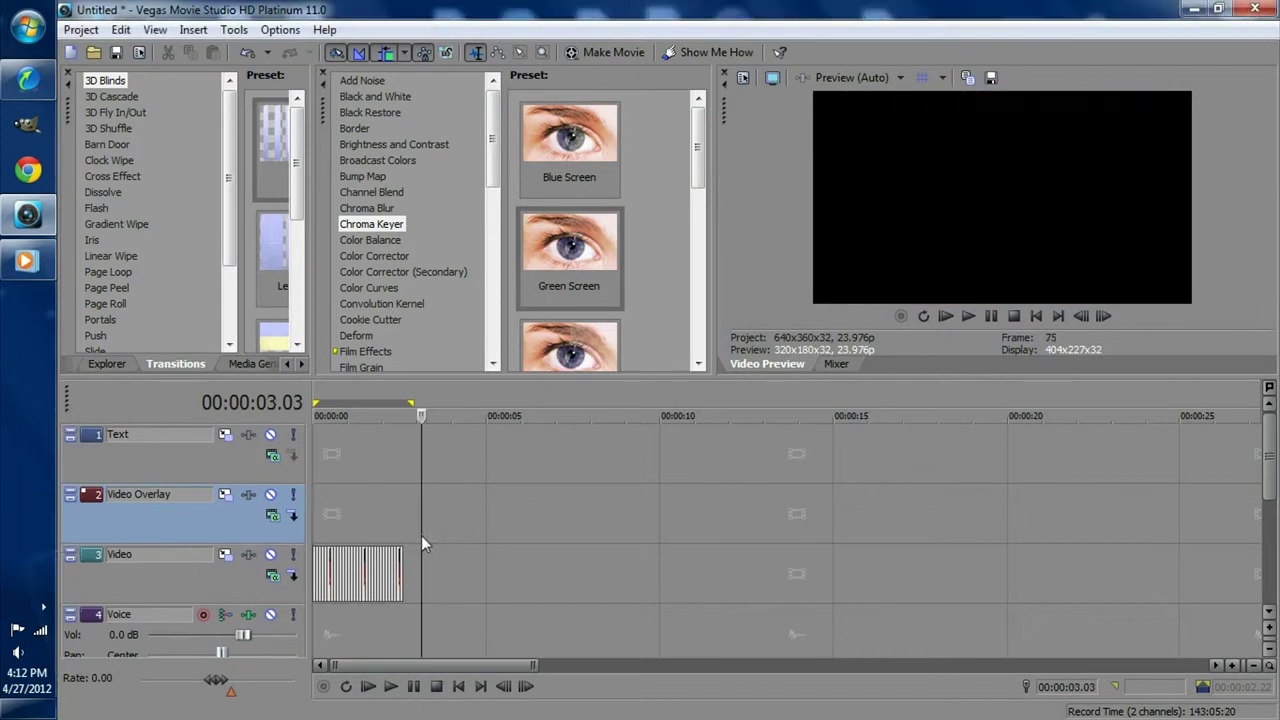
{"action": "key", "text": "ctrl+Home"}
{"action": "scroll", "coordinate": [463, 593], "scroll_direction": "up", "scroll_amount": 5}
{"action": "scroll", "coordinate": [450, 593], "scroll_direction": "down", "scroll_amount": 3}
{"action": "scroll", "coordinate": [437, 592], "scroll_direction": "down", "scroll_amount": 2}
{"action": "scroll", "coordinate": [437, 592], "scroll_direction": "up", "scroll_amount": 3}
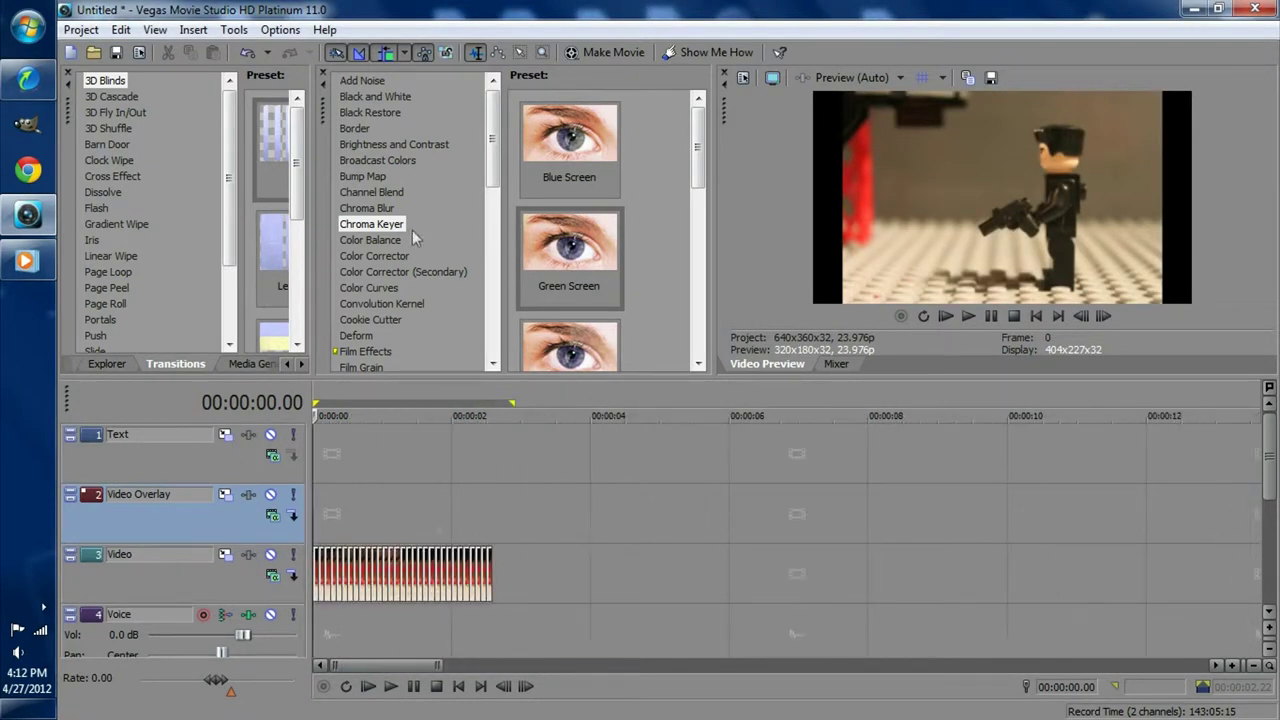
{"action": "scroll", "coordinate": [496, 630], "scroll_direction": "up", "scroll_amount": 2}
{"action": "left_click", "coordinate": [462, 630]}
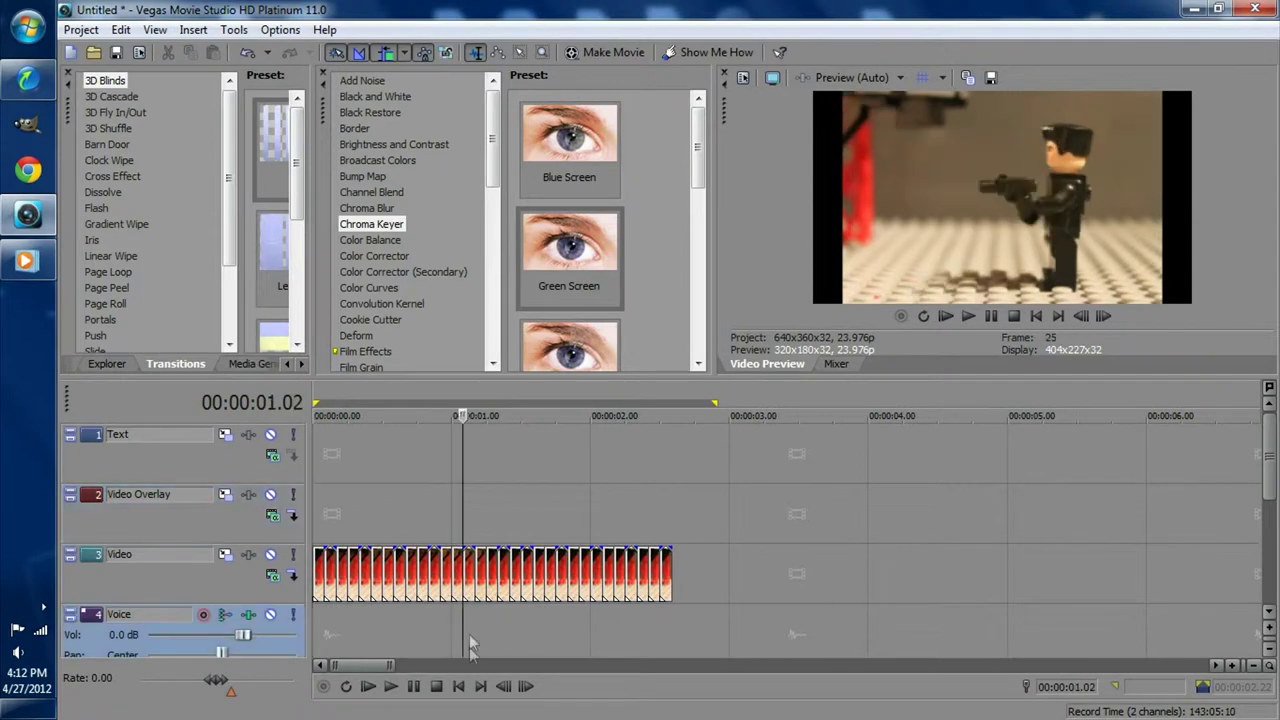
Step: Step frame by frame until the cursor rests on frame 52 (00:00:02.04)
{"action": "left_click", "coordinate": [527, 686]}
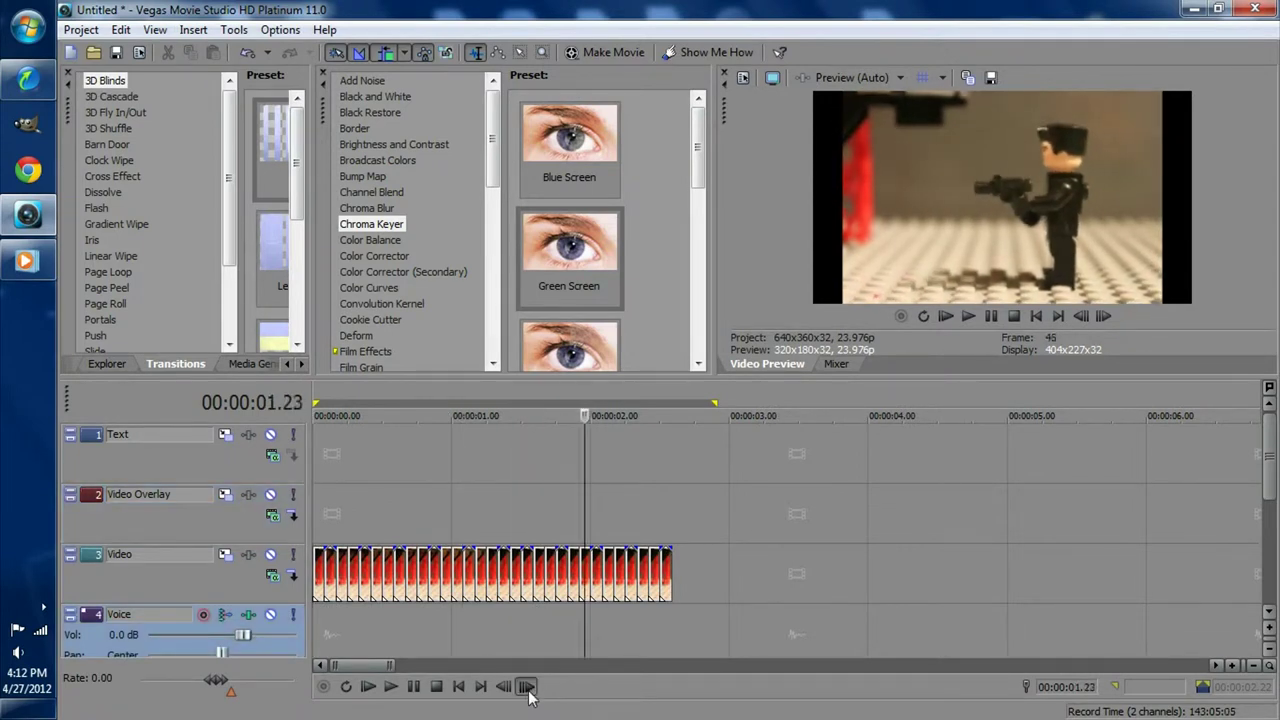
{"action": "left_click", "coordinate": [504, 686]}
{"action": "left_click", "coordinate": [504, 686]}
{"action": "left_click", "coordinate": [504, 686]}
{"action": "left_click", "coordinate": [504, 686]}
{"action": "left_click", "coordinate": [504, 686]}
{"action": "left_click", "coordinate": [504, 686]}
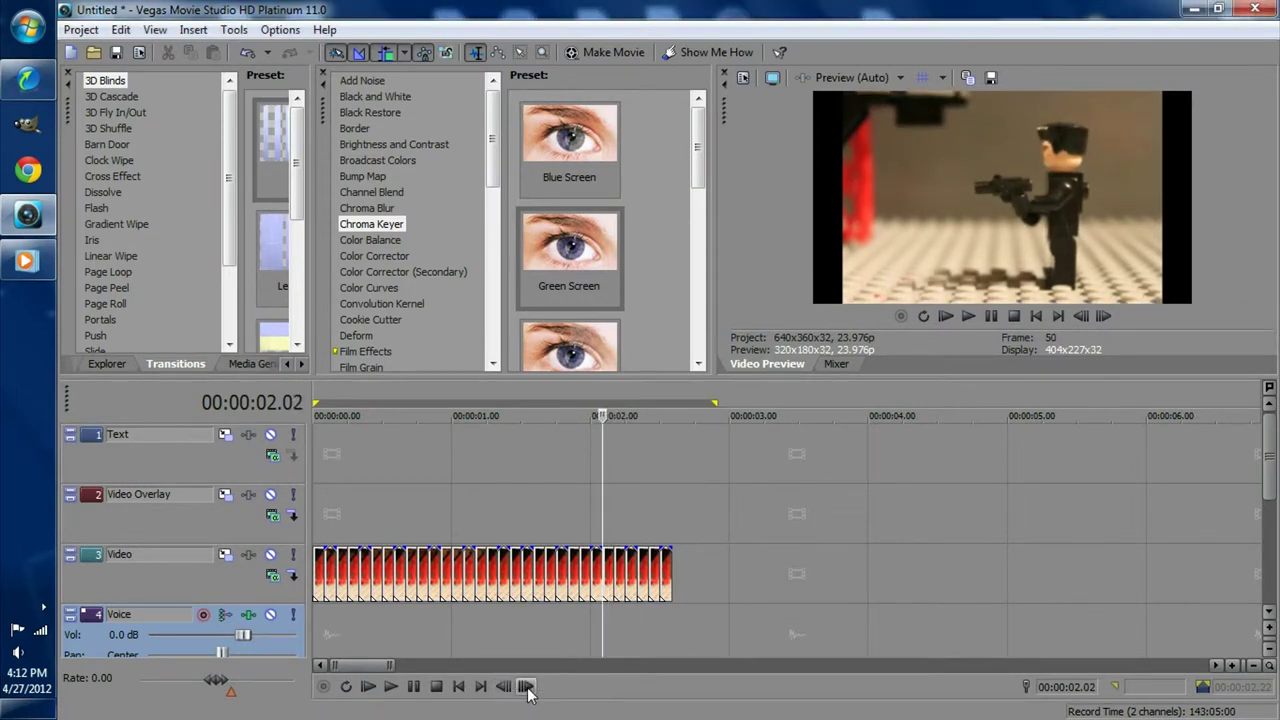
{"action": "left_click", "coordinate": [527, 688]}
{"action": "left_click", "coordinate": [527, 688]}
{"action": "left_click", "coordinate": [527, 688]}
{"action": "left_click", "coordinate": [527, 688]}
{"action": "left_click", "coordinate": [527, 688]}
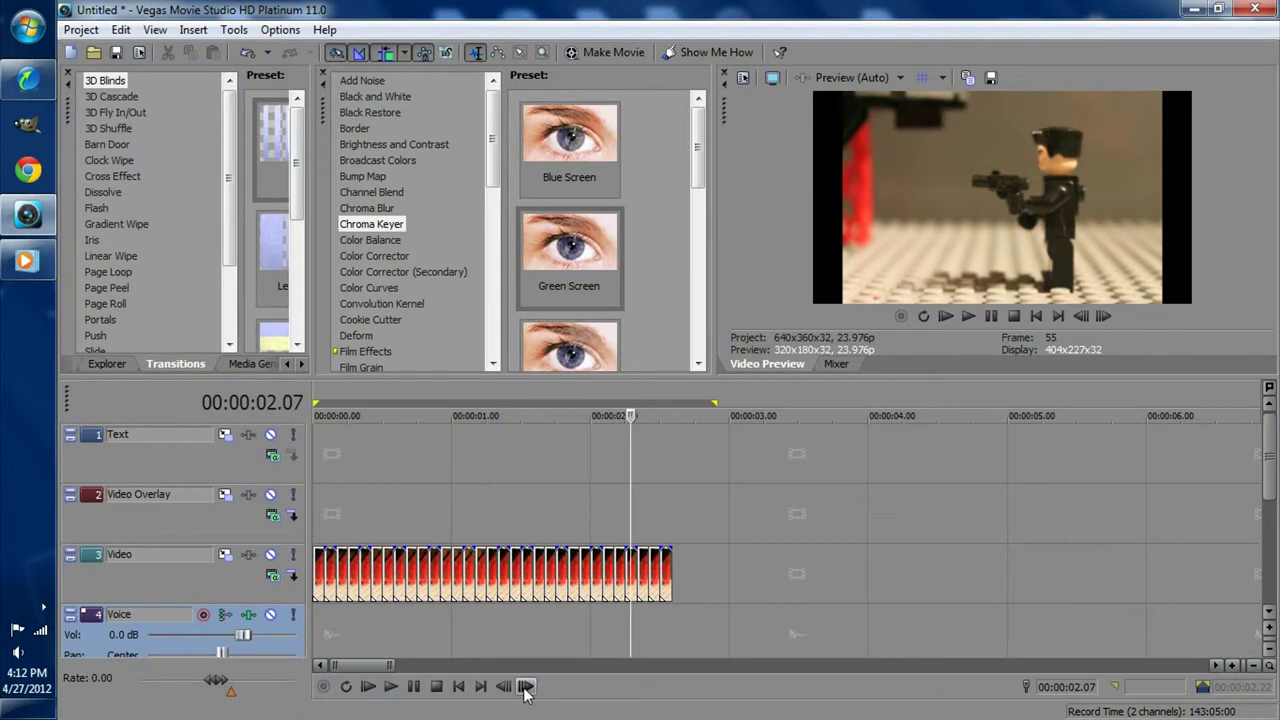
{"action": "left_click", "coordinate": [508, 688]}
{"action": "left_click", "coordinate": [508, 688]}
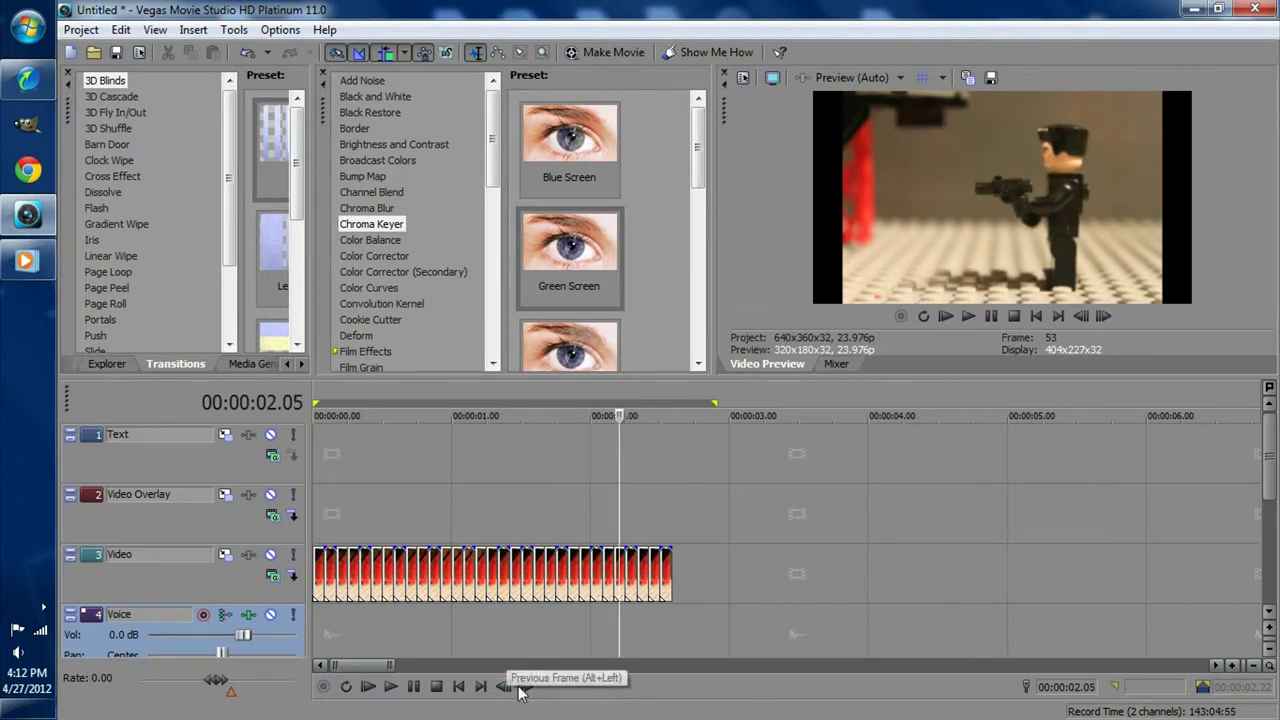
{"action": "left_click", "coordinate": [505, 687]}
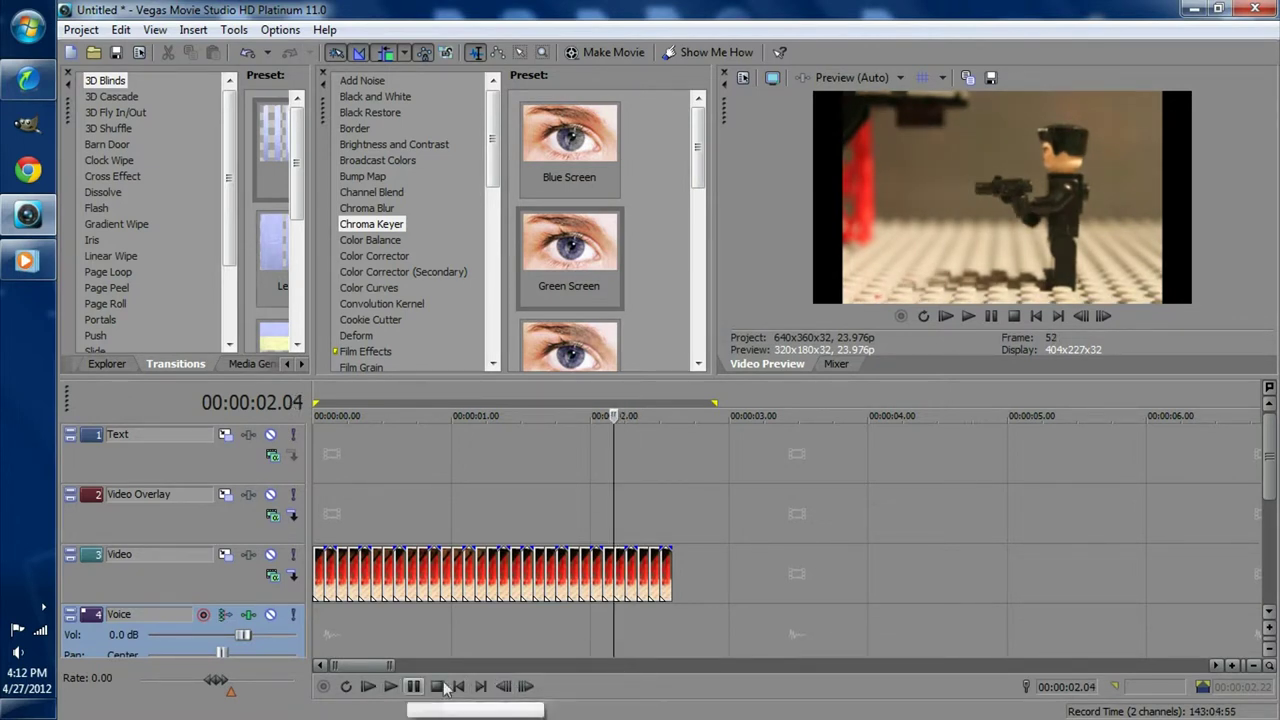
{"action": "left_click", "coordinate": [523, 687]}
{"action": "left_click", "coordinate": [523, 687]}
{"action": "left_click", "coordinate": [523, 687]}
{"action": "left_click", "coordinate": [523, 687]}
{"action": "left_click", "coordinate": [523, 687]}
{"action": "left_click", "coordinate": [523, 687]}
{"action": "left_click", "coordinate": [505, 687]}
{"action": "left_click", "coordinate": [505, 687]}
{"action": "left_click", "coordinate": [505, 687]}
{"action": "left_click", "coordinate": [505, 687]}
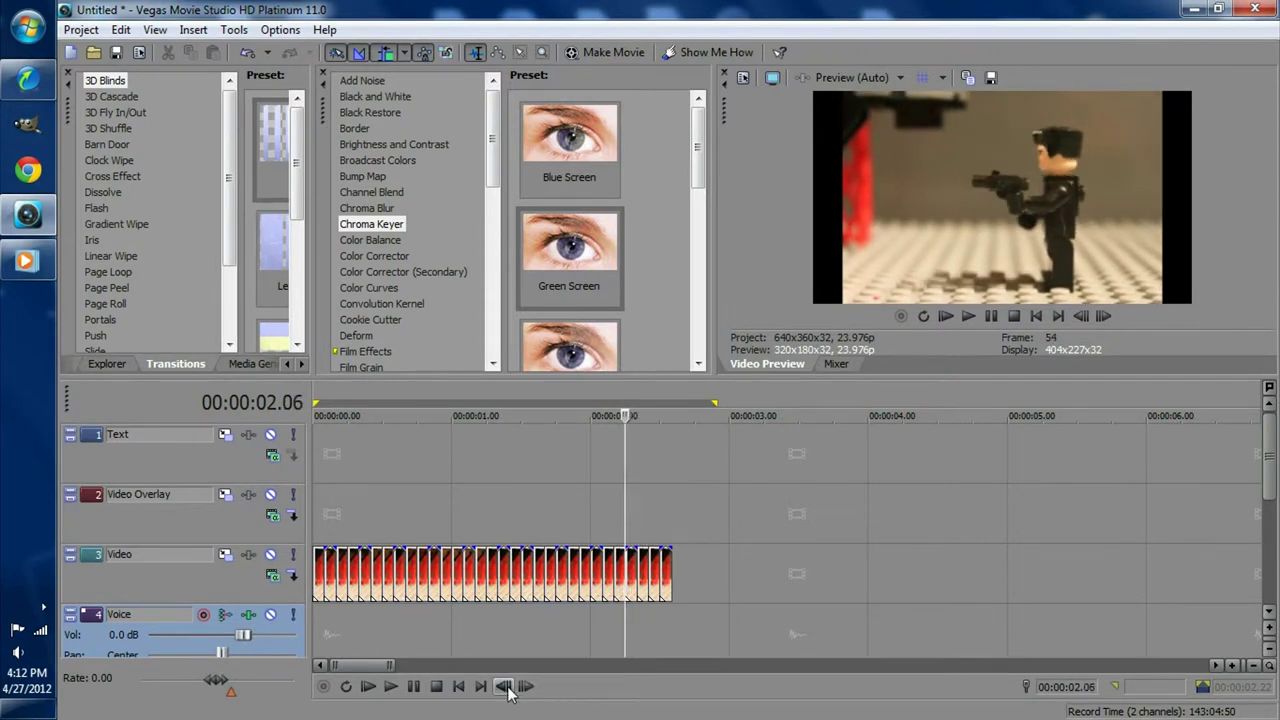
{"action": "left_click", "coordinate": [505, 687]}
{"action": "left_click", "coordinate": [505, 687]}
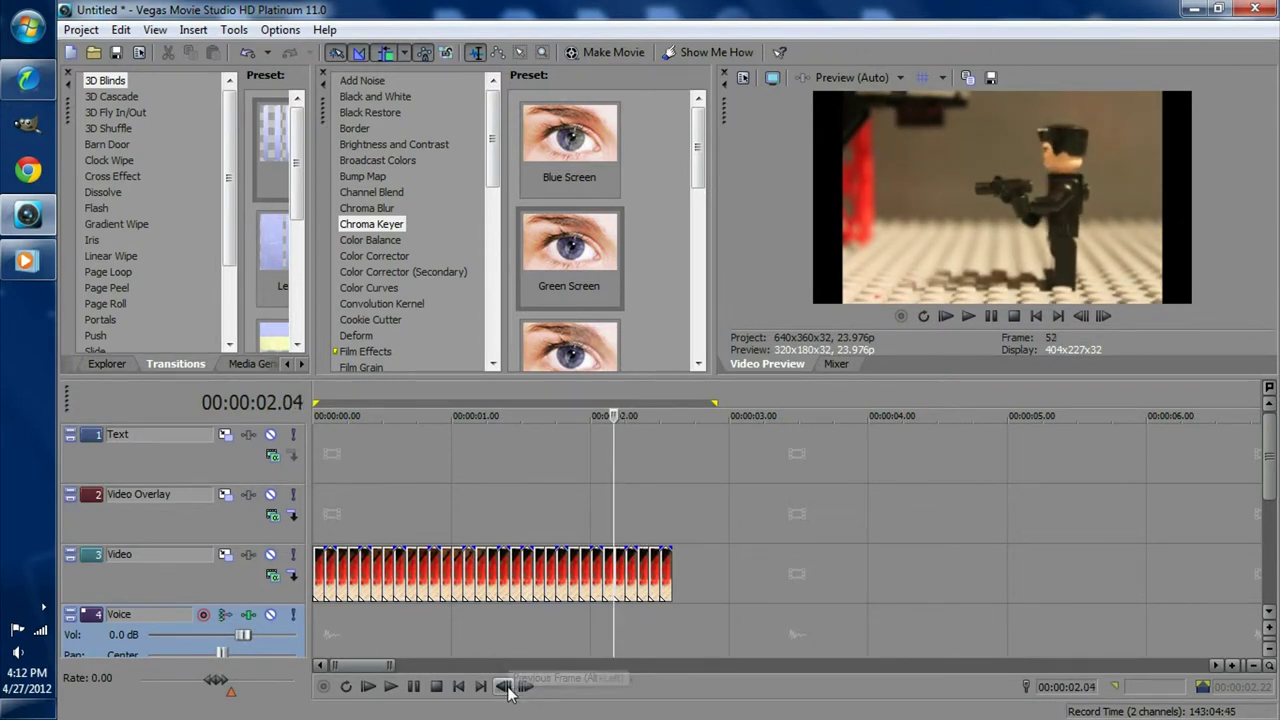
{"action": "left_click", "coordinate": [81, 29]}
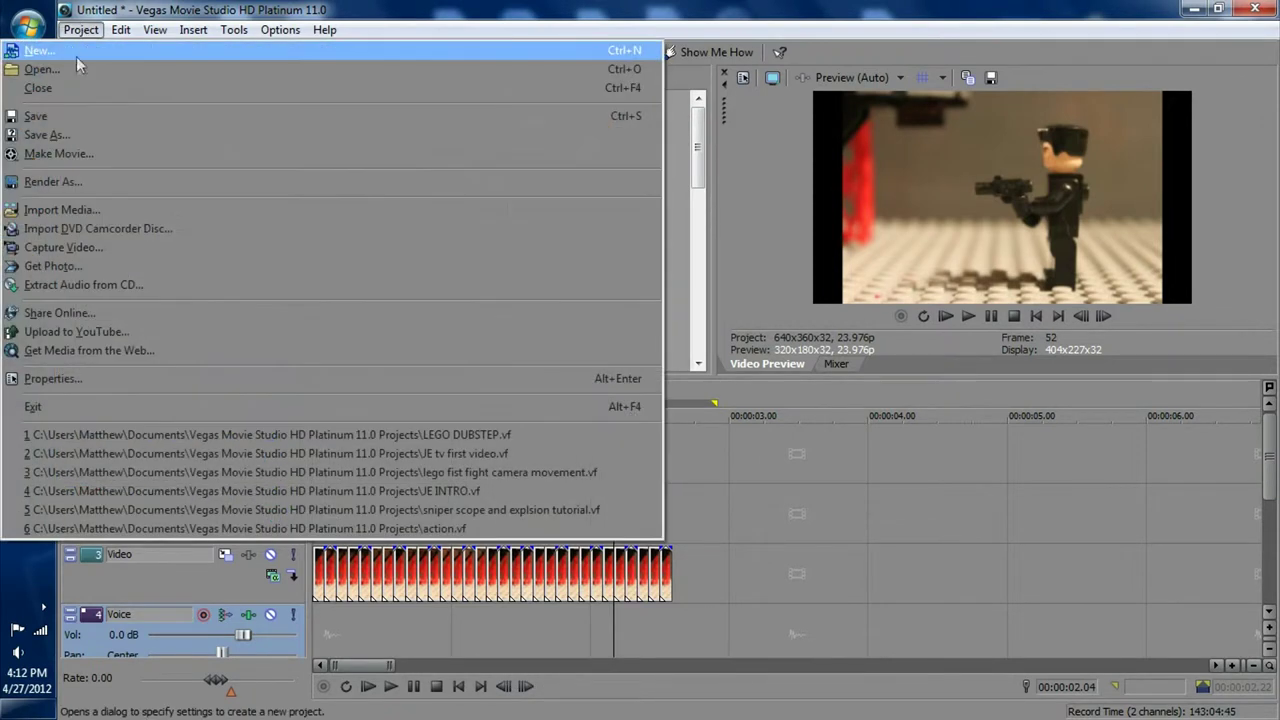
Step: Import the 'muzzle flare 3' image into the project at the cursor
{"action": "left_click", "coordinate": [80, 63]}
{"action": "left_click", "coordinate": [405, 160]}
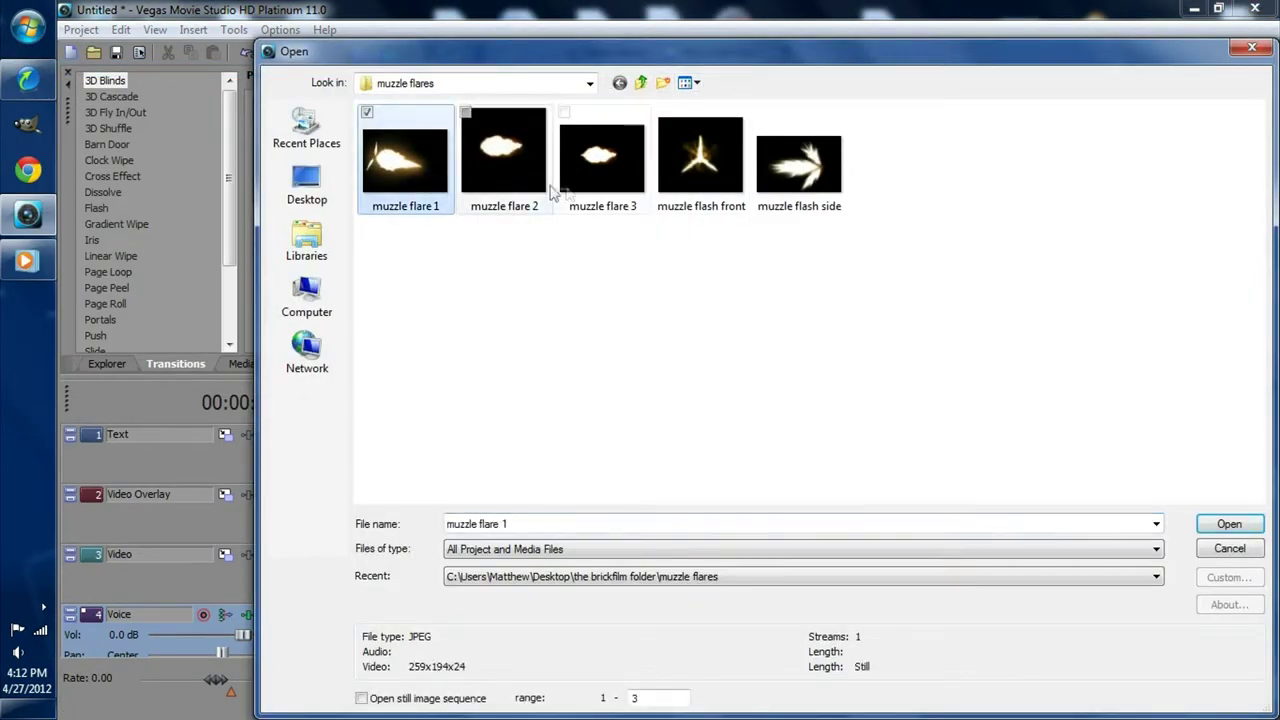
{"action": "left_click", "coordinate": [602, 160]}
{"action": "left_click", "coordinate": [1230, 526]}
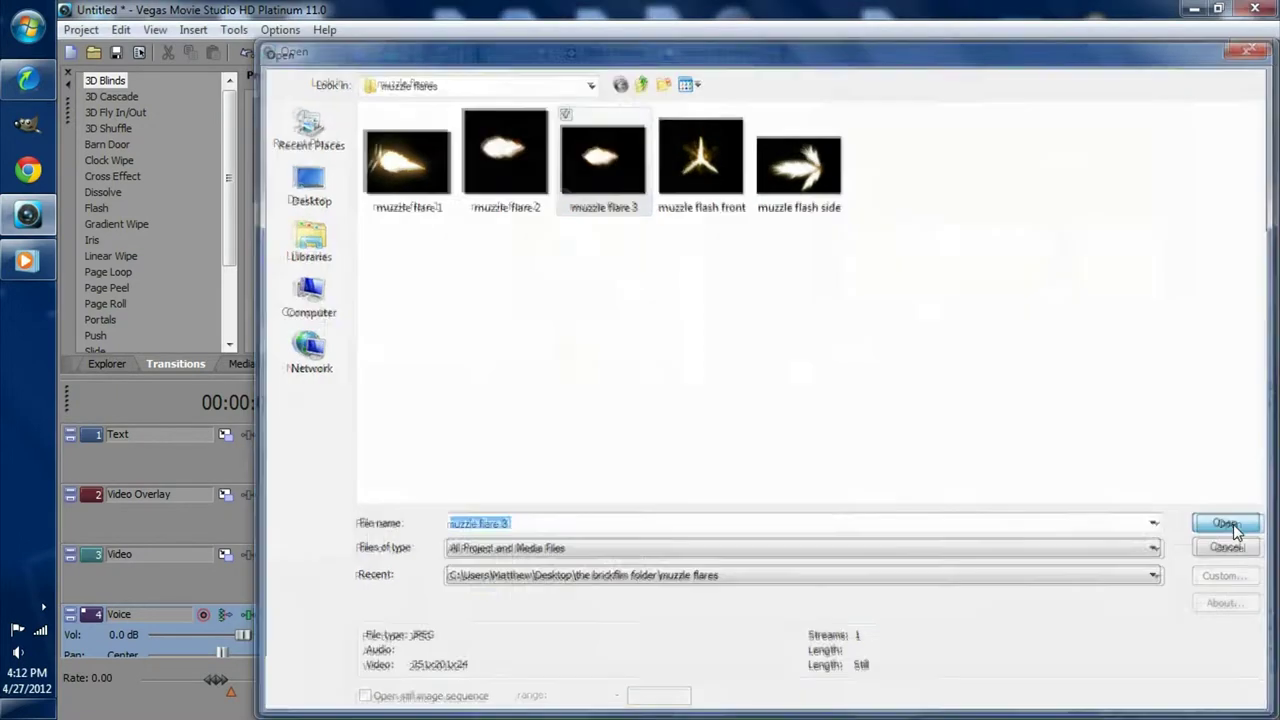
Step: Move the flare onto the Video Overlay track at 00:00:02.04 and close the gap in the LEGO clip
{"action": "left_click_drag", "start_coordinate": [620, 563], "coordinate": [620, 513]}
{"action": "left_click_drag", "start_coordinate": [643, 578], "coordinate": [631, 578]}
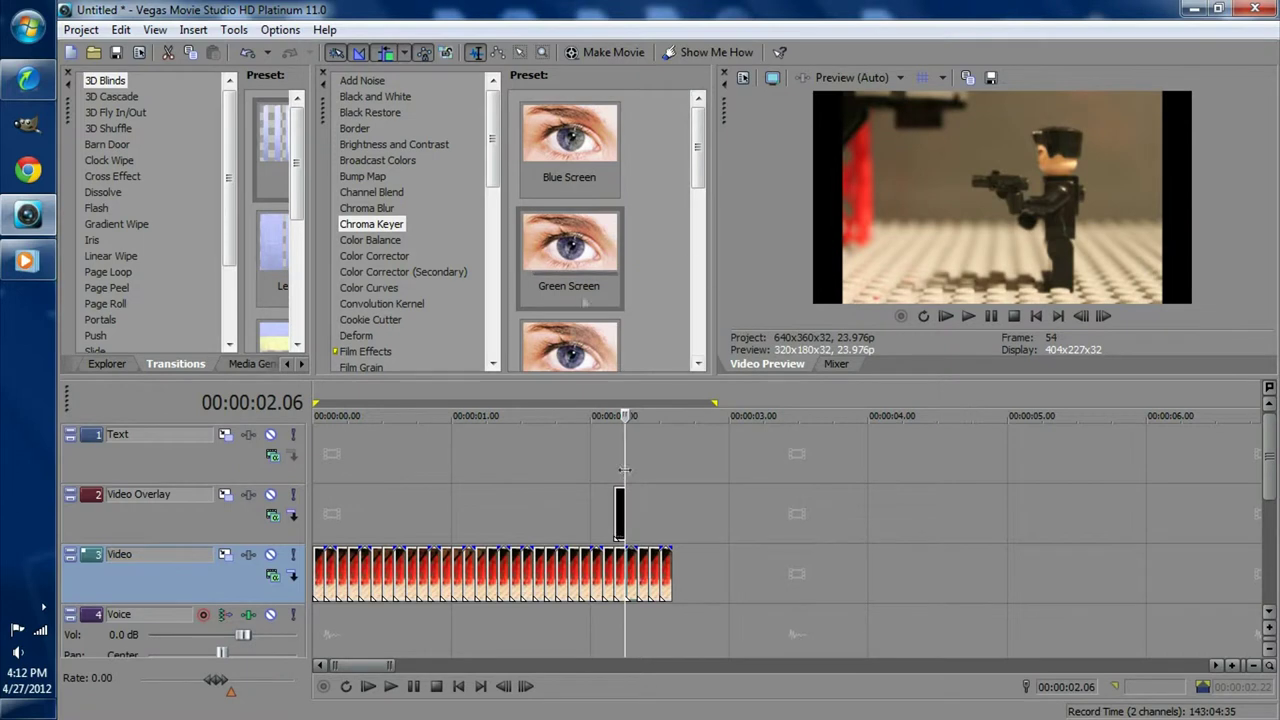
{"action": "left_click", "coordinate": [619, 527]}
{"action": "scroll", "coordinate": [619, 527], "scroll_direction": "up", "scroll_amount": 4}
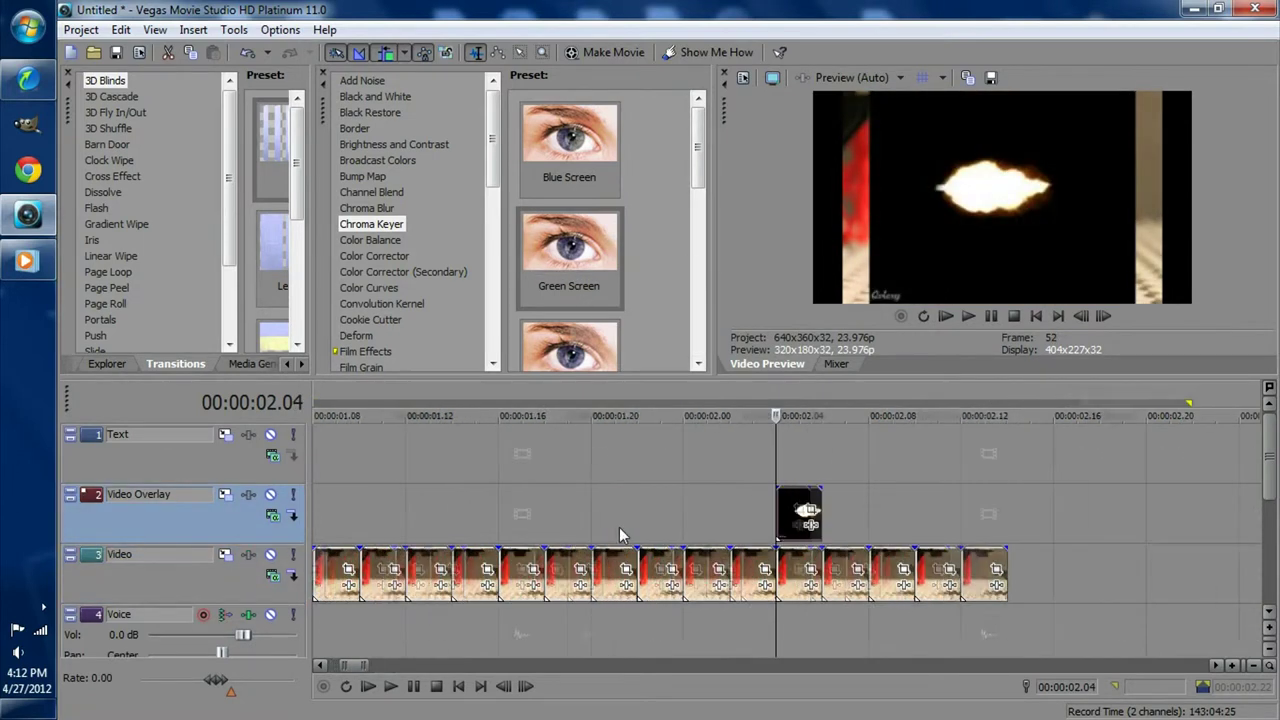
Step: Apply the Chroma Keyer Blue Screen preset to the flare, keying black (0,0,0) at low threshold 0.612
{"action": "left_click_drag", "start_coordinate": [797, 511], "coordinate": [797, 511]}
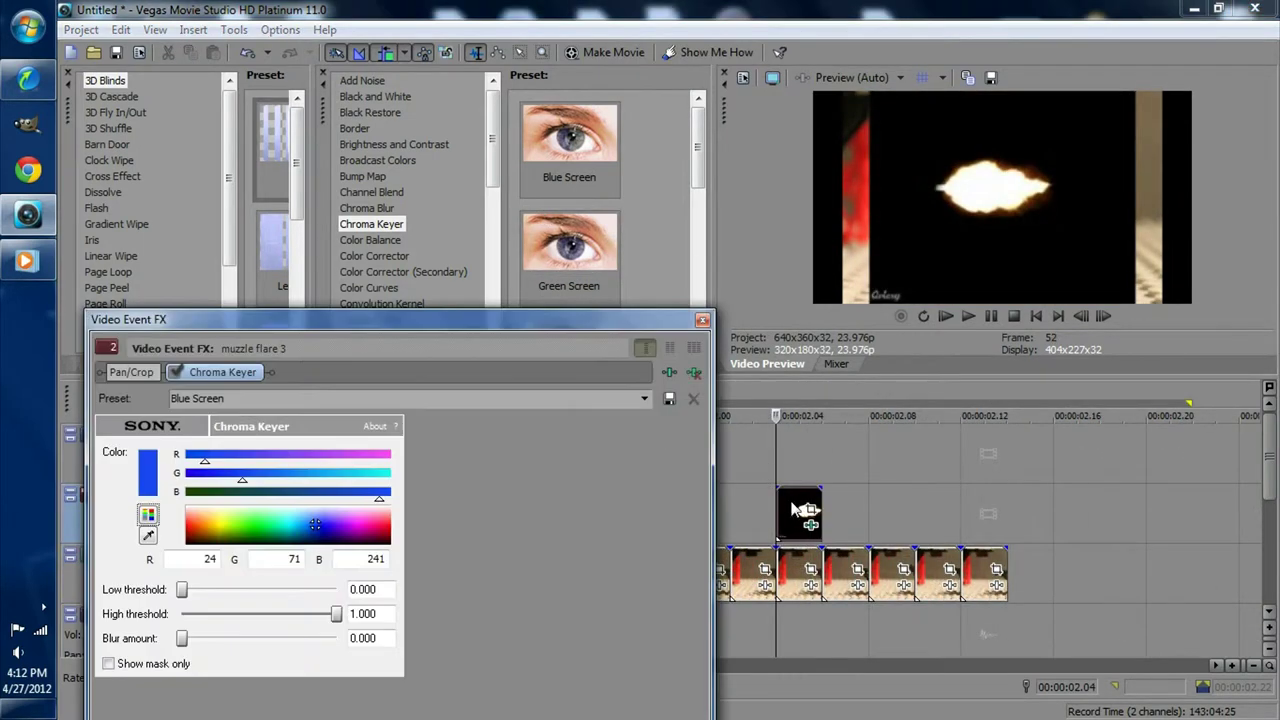
{"action": "left_click_drag", "start_coordinate": [317, 535], "coordinate": [320, 586]}
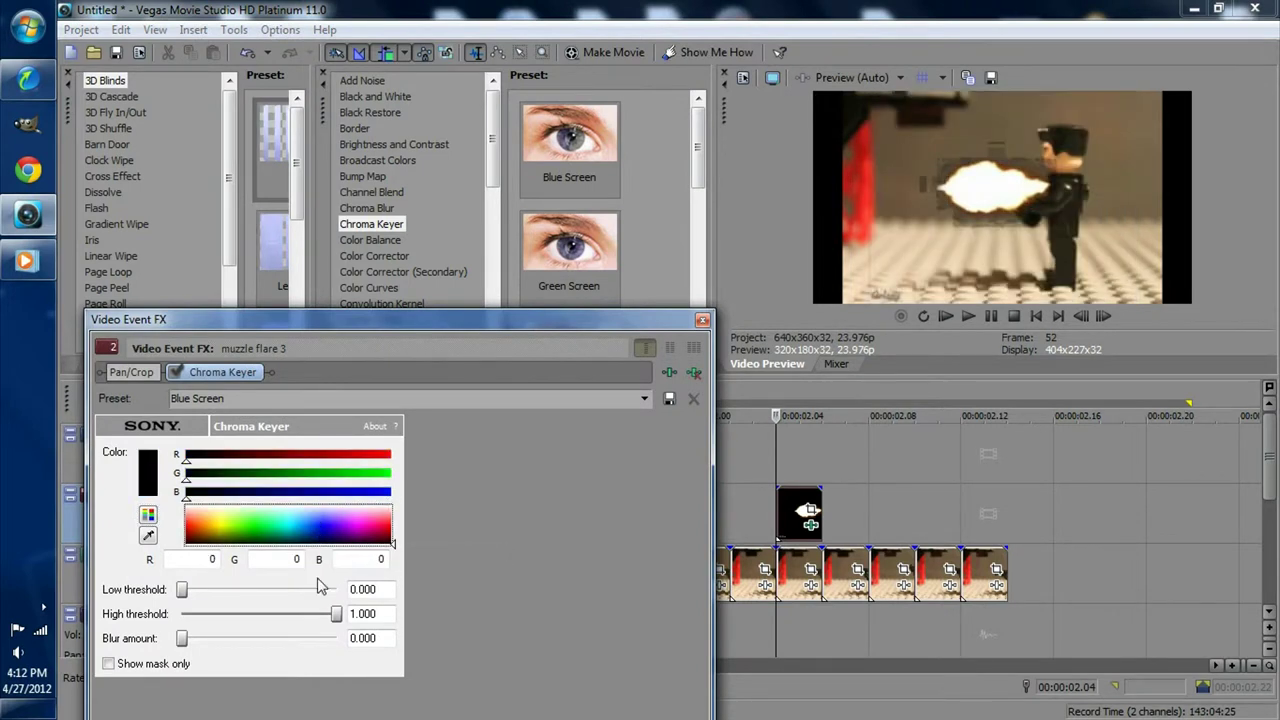
{"action": "left_click_drag", "start_coordinate": [198, 593], "coordinate": [365, 589]}
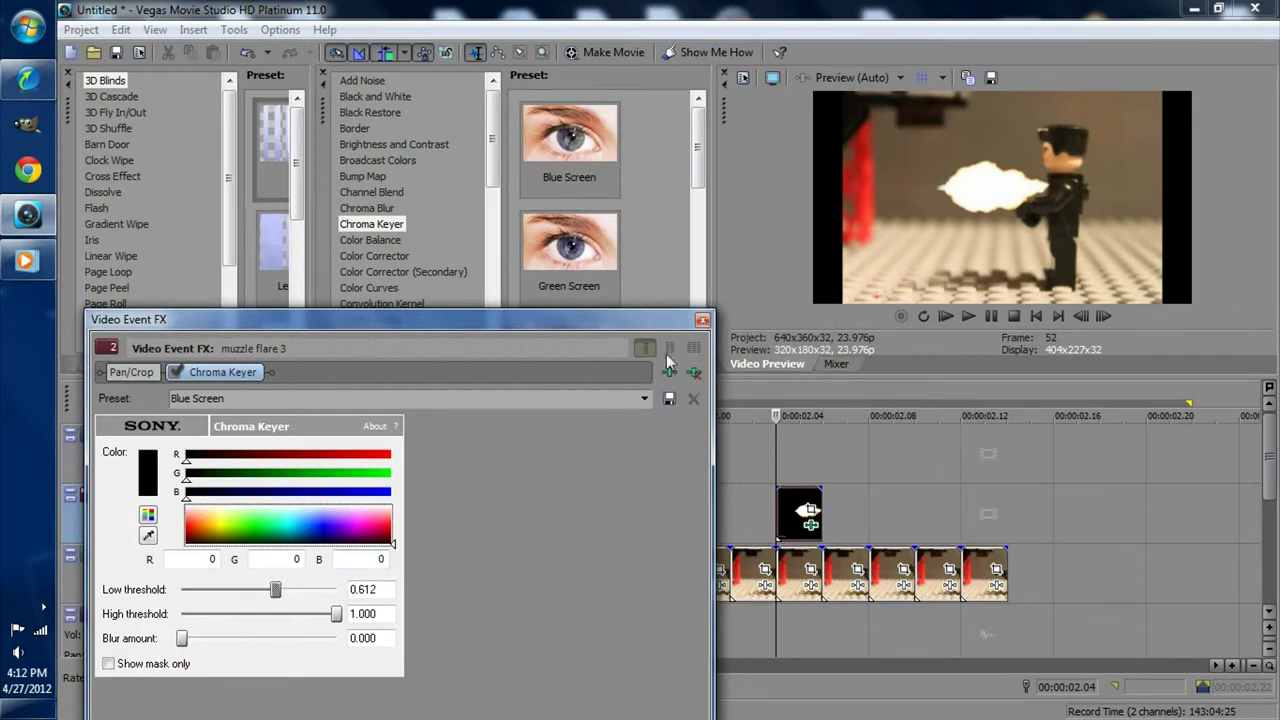
{"action": "left_click", "coordinate": [702, 322]}
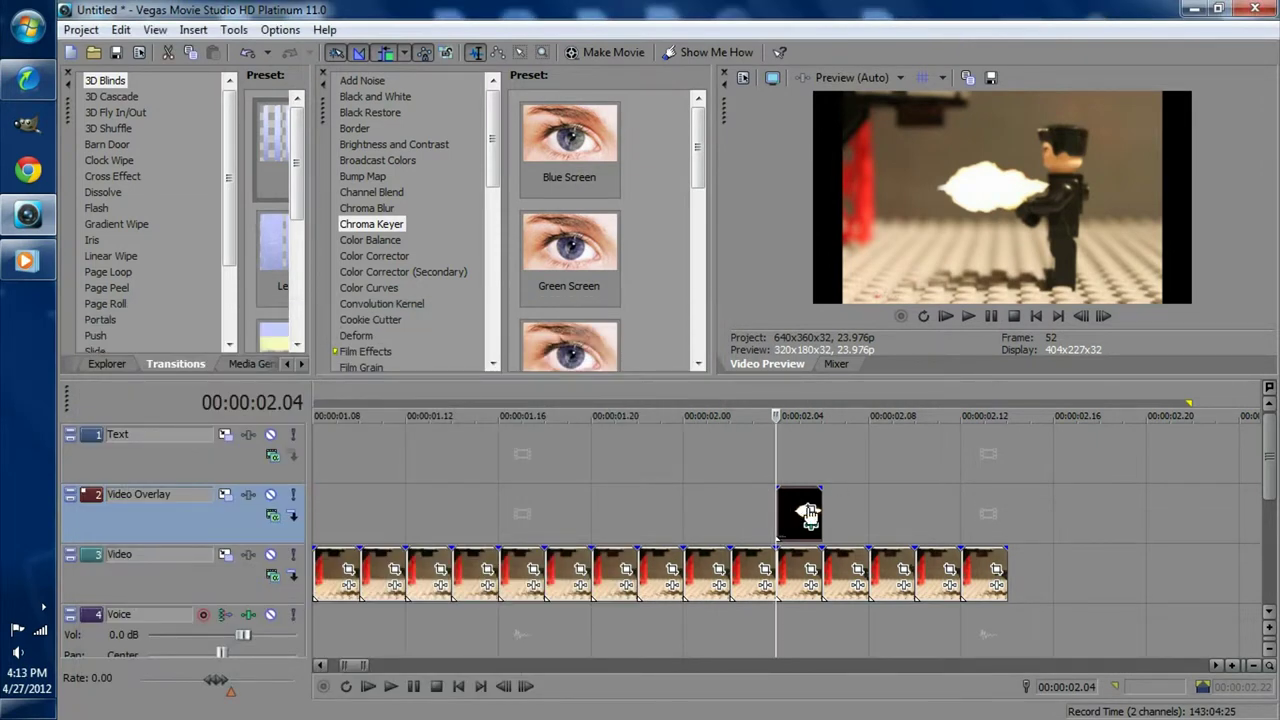
Step: In the flare's Pan/Crop, straighten the framing, shift it toward the gun barrel and shrink it
{"action": "left_click", "coordinate": [808, 511]}
{"action": "scroll", "coordinate": [671, 412], "scroll_direction": "down", "scroll_amount": 2}
{"action": "left_click_drag", "start_coordinate": [714, 400], "coordinate": [498, 589]}
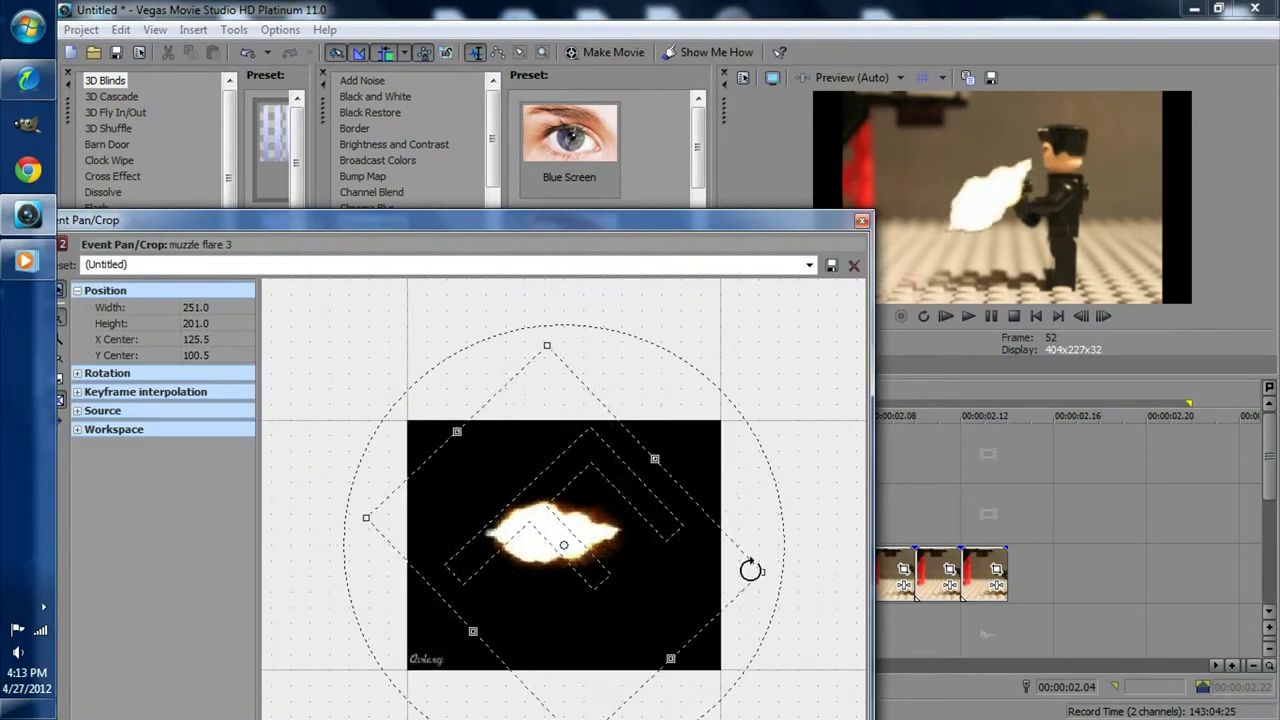
{"action": "left_click_drag", "start_coordinate": [498, 589], "coordinate": [509, 591]}
{"action": "left_click_drag", "start_coordinate": [593, 549], "coordinate": [481, 529]}
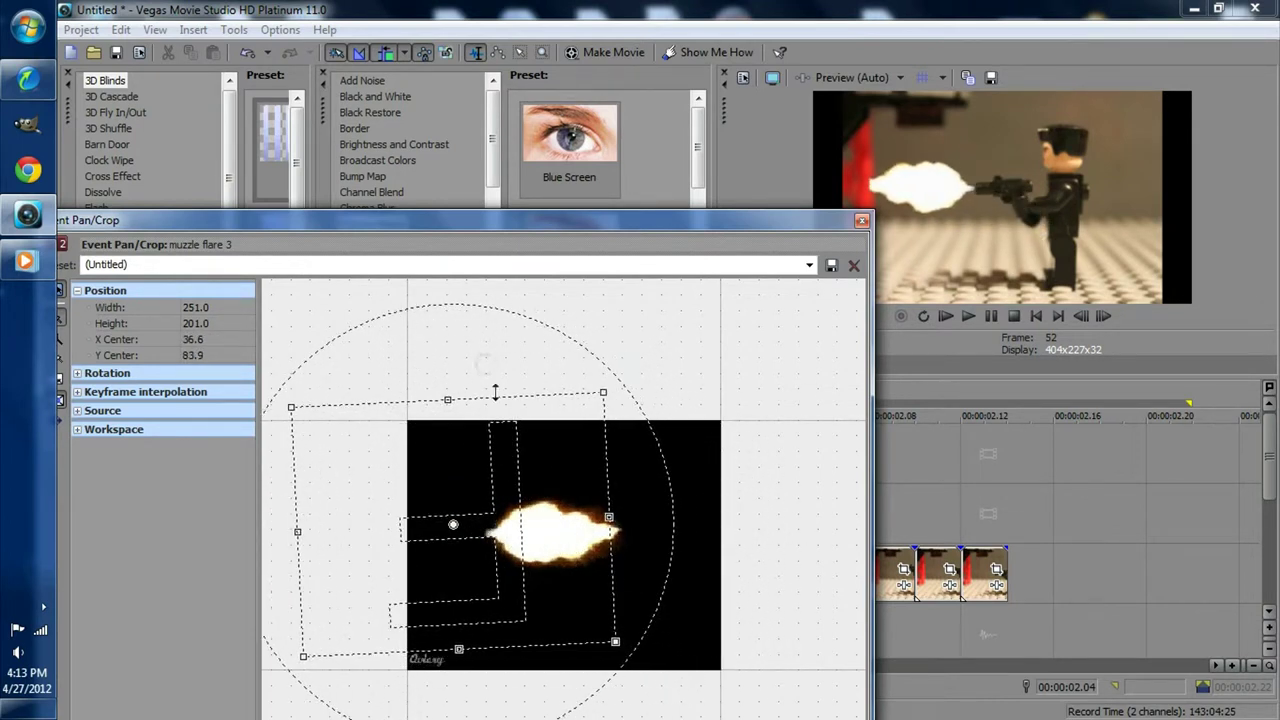
{"action": "left_click_drag", "start_coordinate": [449, 396], "coordinate": [424, 310]}
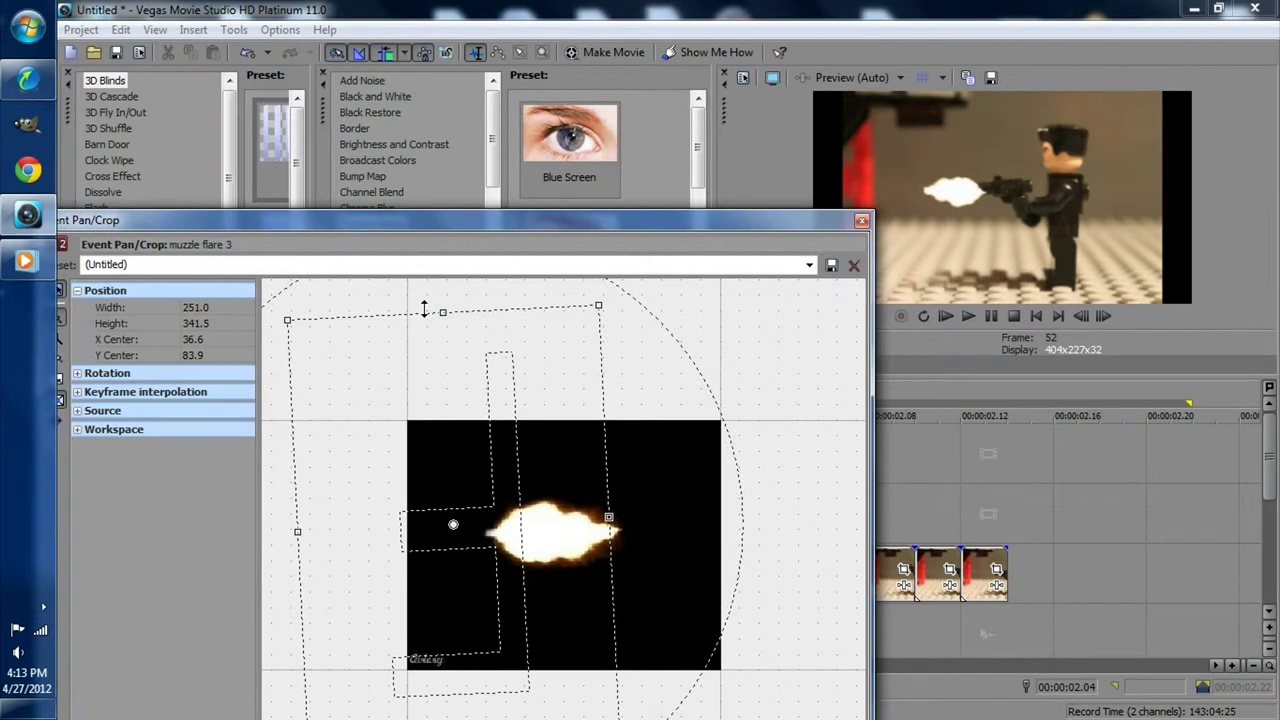
{"action": "scroll", "coordinate": [459, 464], "scroll_direction": "down", "scroll_amount": 2}
{"action": "left_click_drag", "start_coordinate": [529, 571], "coordinate": [554, 573]}
Step: Fine-tune the flare's width, height and position until a small flash sits at the gun's muzzle
{"action": "mouse_move", "coordinate": [492, 366]}
{"action": "left_mouse_down"}
{"action": "mouse_move", "coordinate": [510, 443]}
{"action": "mouse_move", "coordinate": [500, 286]}
{"action": "left_mouse_up"}
{"action": "mouse_move", "coordinate": [534, 420]}
{"action": "left_mouse_down"}
{"action": "mouse_move", "coordinate": [500, 450]}
{"action": "mouse_move", "coordinate": [491, 420]}
{"action": "left_mouse_up"}
{"action": "scroll", "coordinate": [491, 420], "scroll_direction": "down", "scroll_amount": 3}
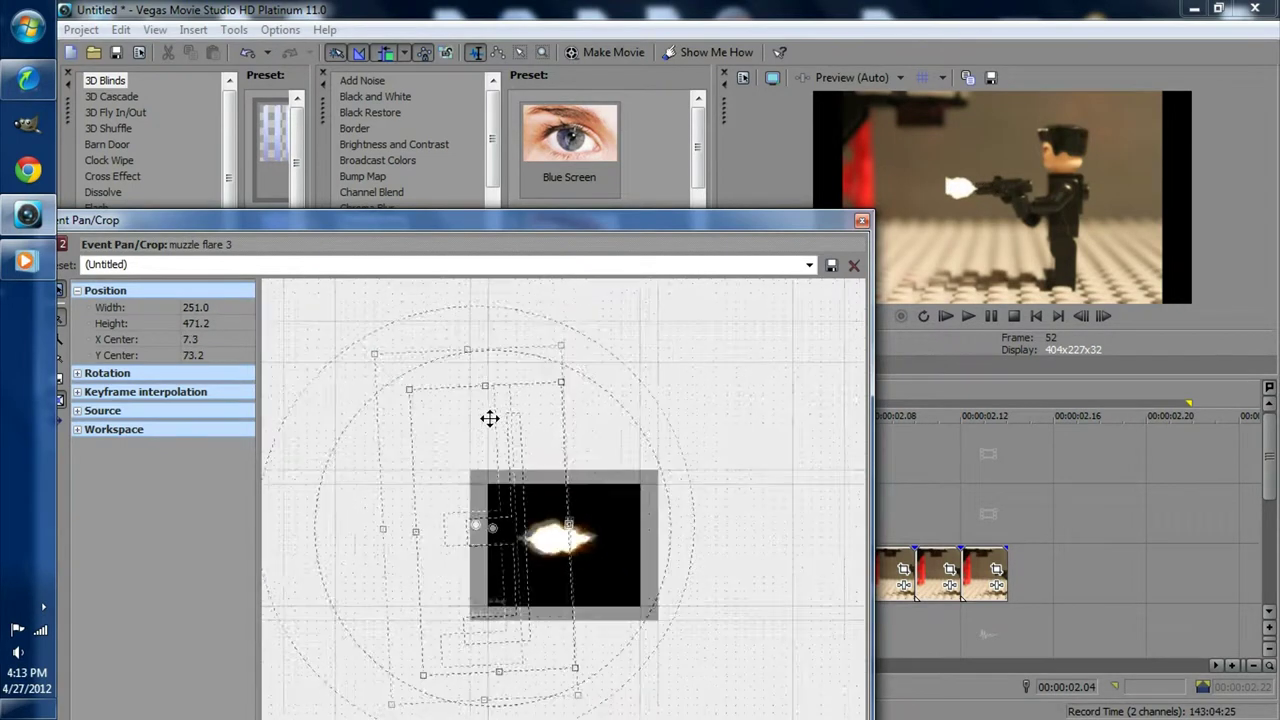
{"action": "left_click_drag", "start_coordinate": [569, 528], "coordinate": [596, 532]}
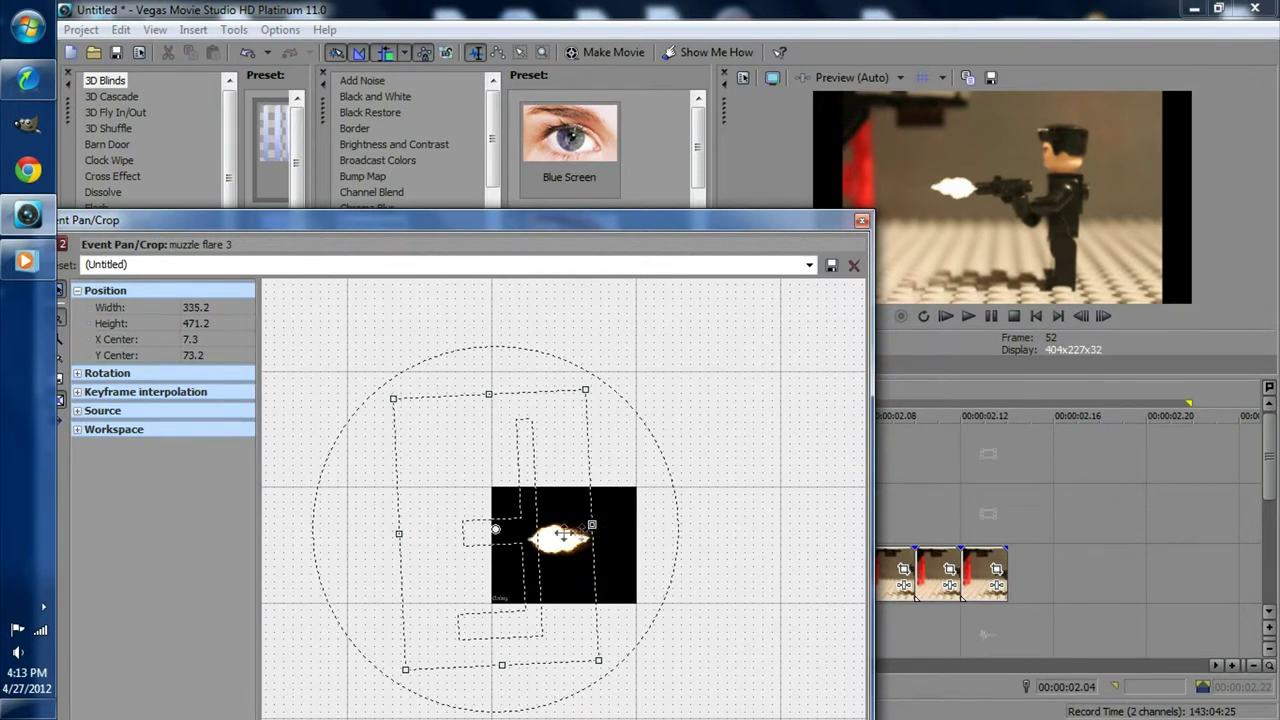
{"action": "mouse_move", "coordinate": [488, 394]}
{"action": "left_mouse_down"}
{"action": "mouse_move", "coordinate": [488, 352]}
{"action": "mouse_move", "coordinate": [488, 395]}
{"action": "mouse_move", "coordinate": [491, 378]}
{"action": "left_mouse_up"}
{"action": "left_click_drag", "start_coordinate": [555, 526], "coordinate": [558, 521]}
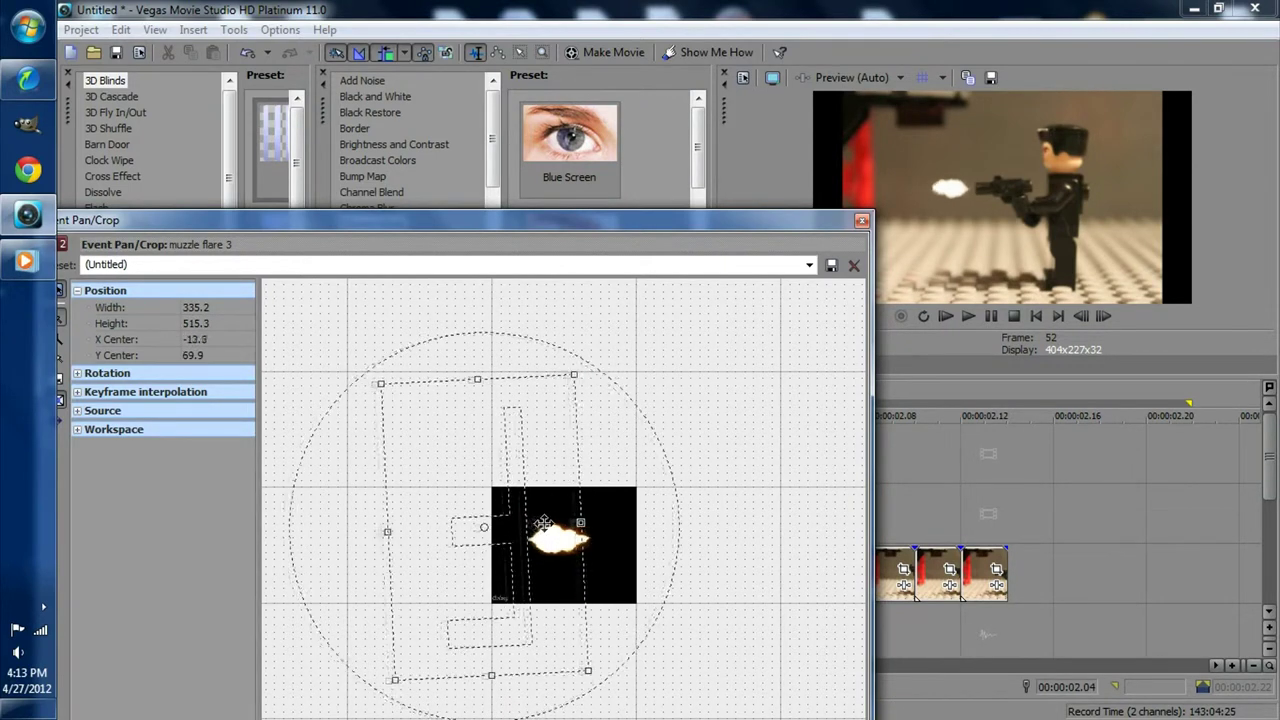
{"action": "mouse_move", "coordinate": [594, 521]}
{"action": "left_mouse_down"}
{"action": "mouse_move", "coordinate": [609, 524]}
{"action": "mouse_move", "coordinate": [546, 533]}
{"action": "left_mouse_up"}
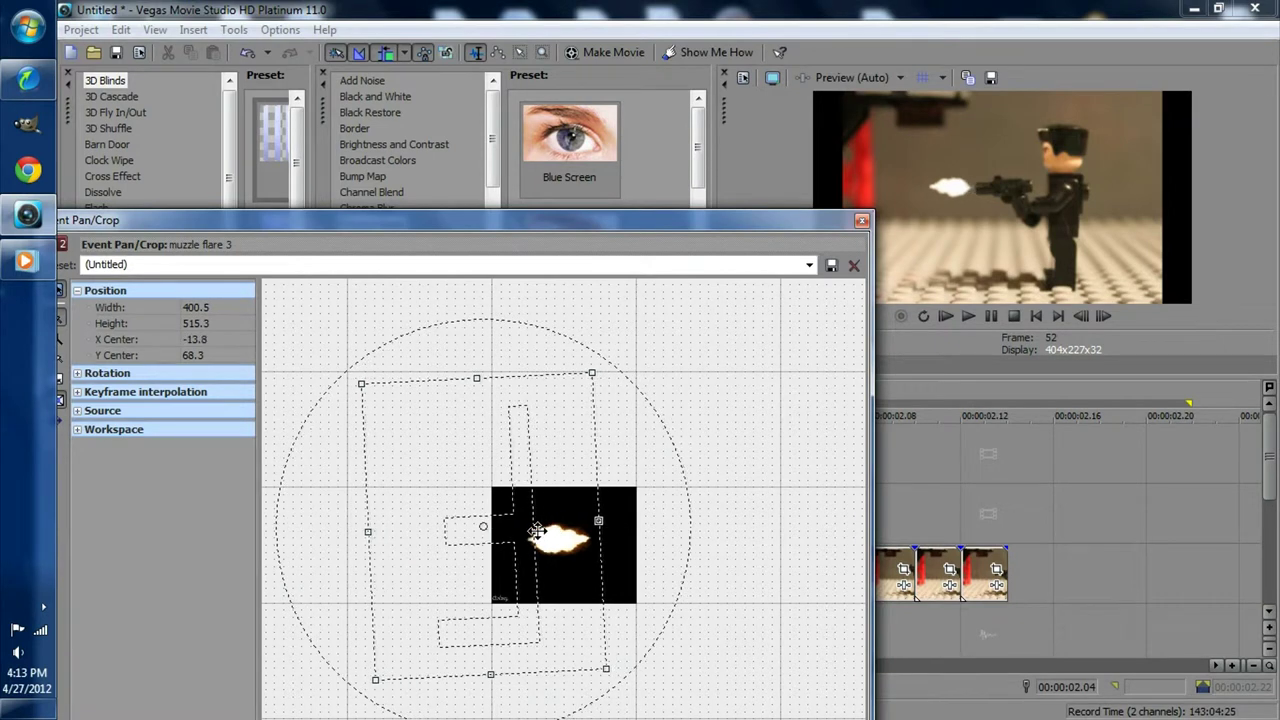
{"action": "left_click_drag", "start_coordinate": [546, 533], "coordinate": [543, 534]}
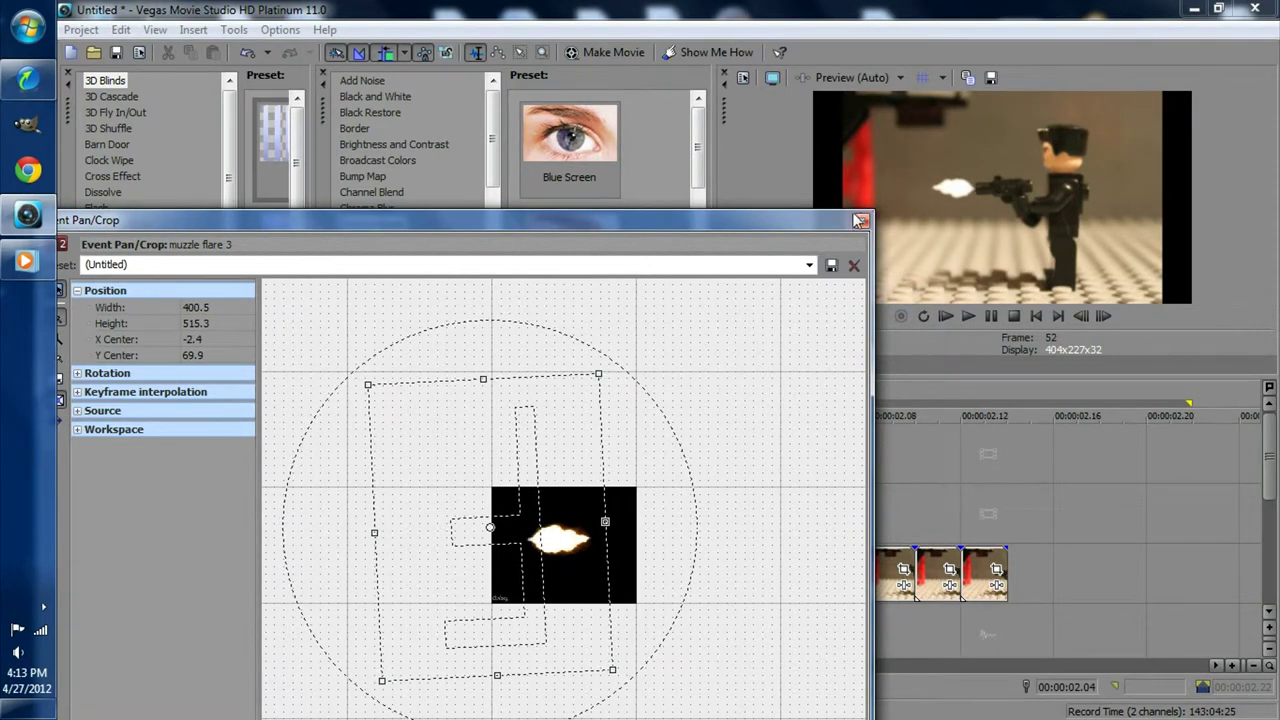
{"action": "left_click", "coordinate": [862, 221]}
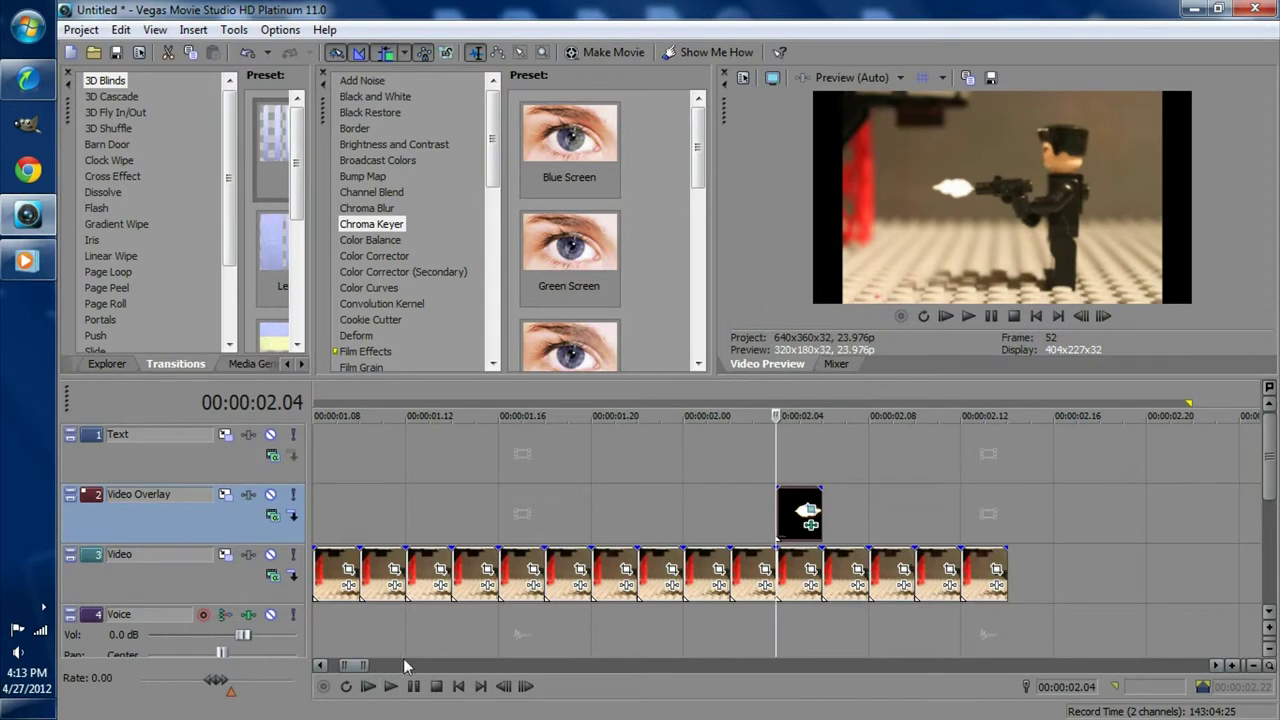
Step: Play the clip from 00:00:01.11 to review the muzzle flash, then stop
{"action": "left_click", "coordinate": [390, 686]}
{"action": "left_click", "coordinate": [410, 688]}
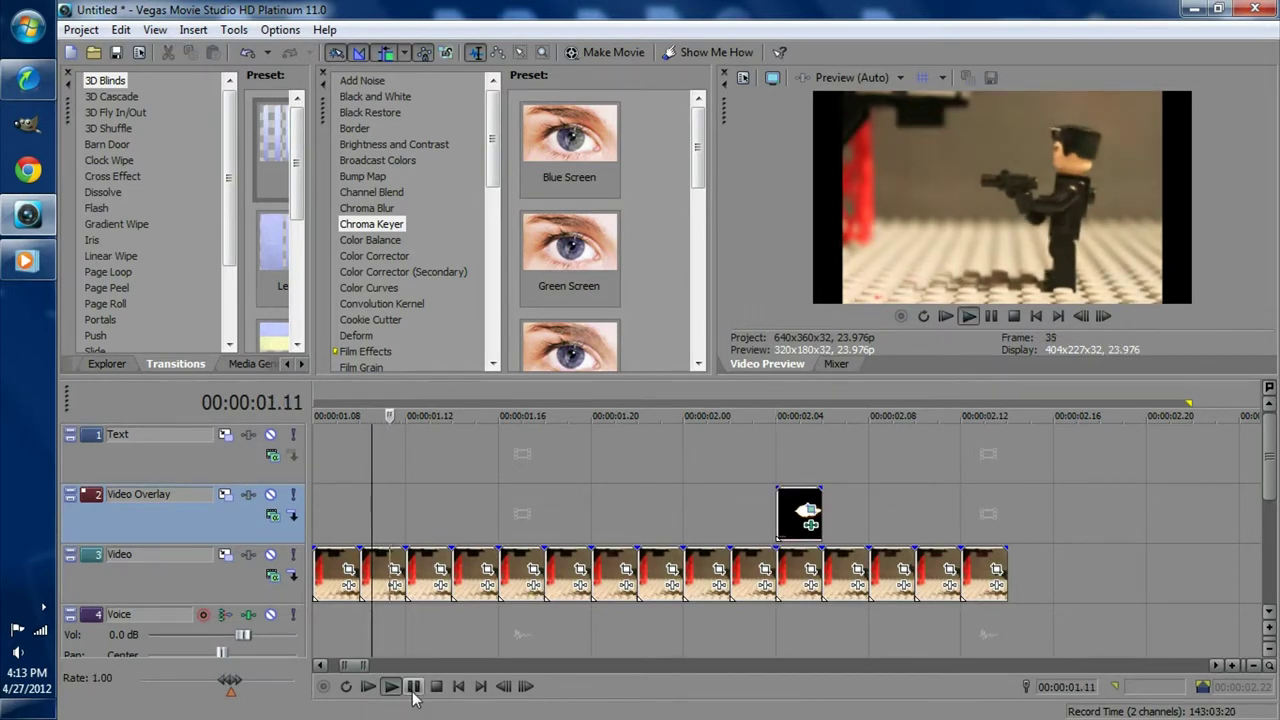
{"action": "left_click", "coordinate": [413, 687]}
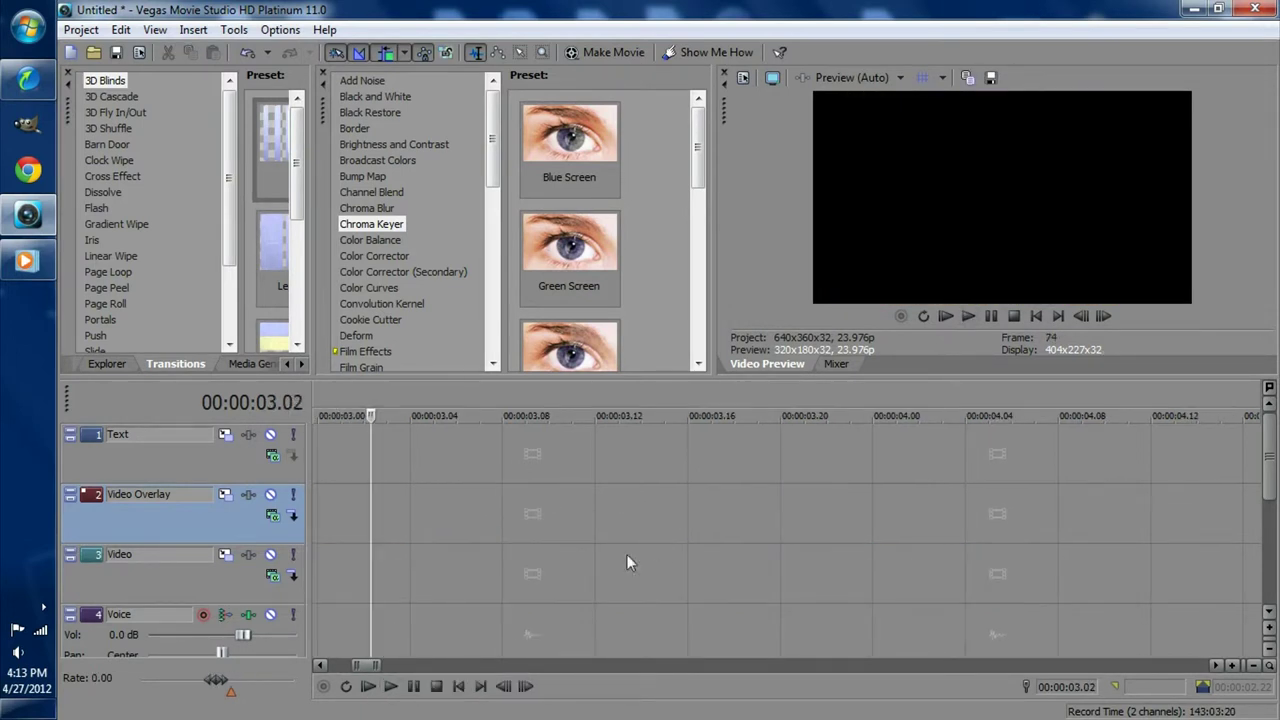
Step: Place the muzzle flash clip on the Video Overlay track at 00:00:02.04
{"action": "left_click_drag", "start_coordinate": [370, 607], "coordinate": [1270, 605]}
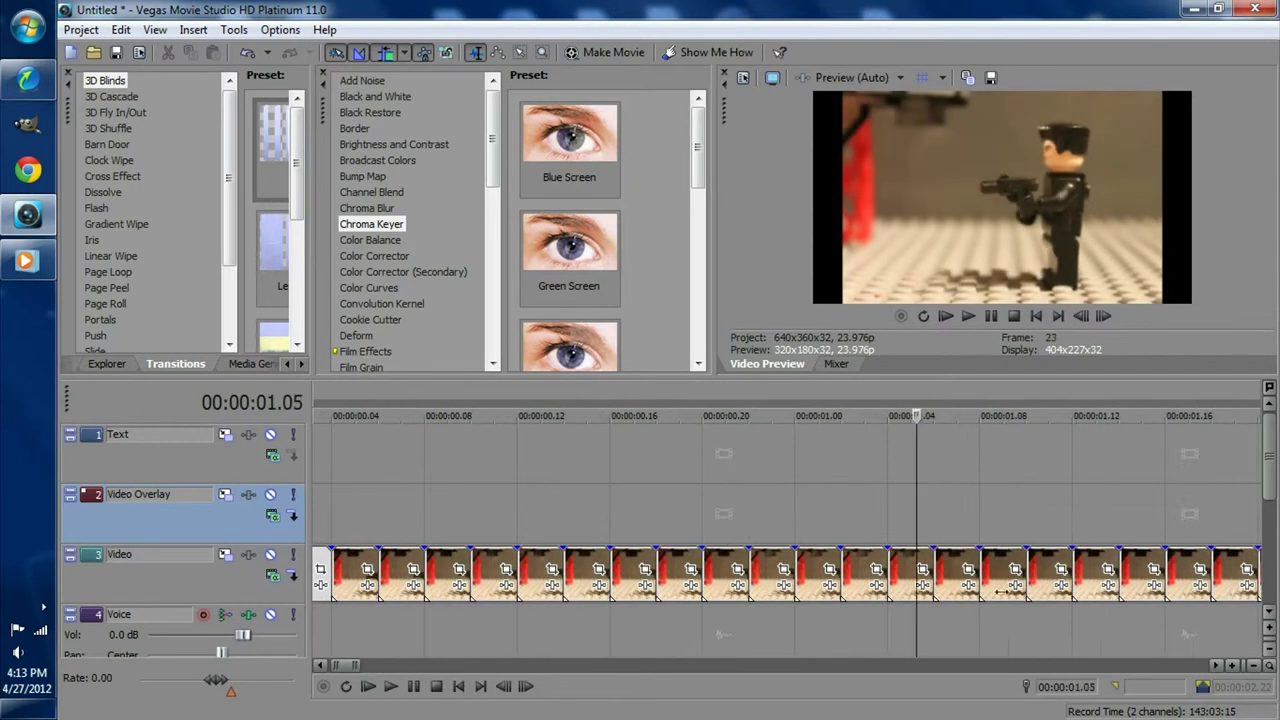
{"action": "left_click_drag", "start_coordinate": [1270, 605], "coordinate": [1182, 512]}
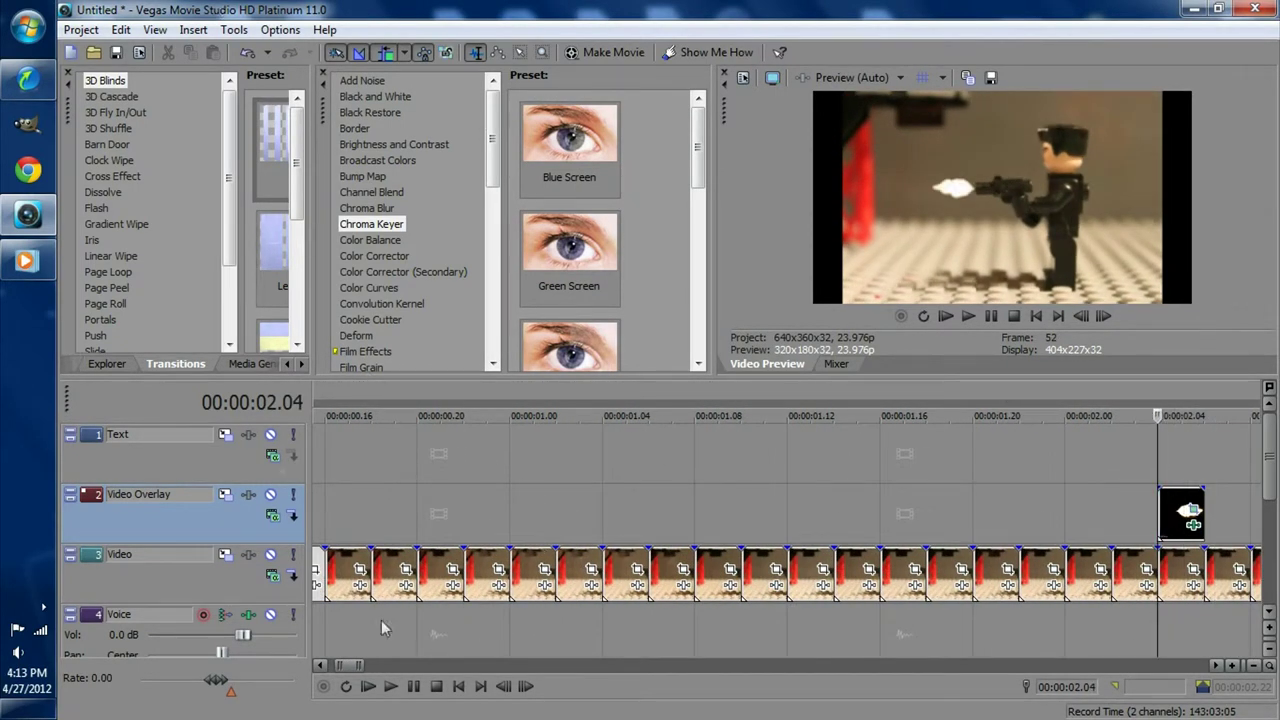
{"action": "left_click", "coordinate": [89, 33]}
Step: Import 'bullet shell' from the Desktop onto the Text track at 00:00:02.06 and apply the Green Screen chroma key
{"action": "left_click", "coordinate": [102, 64]}
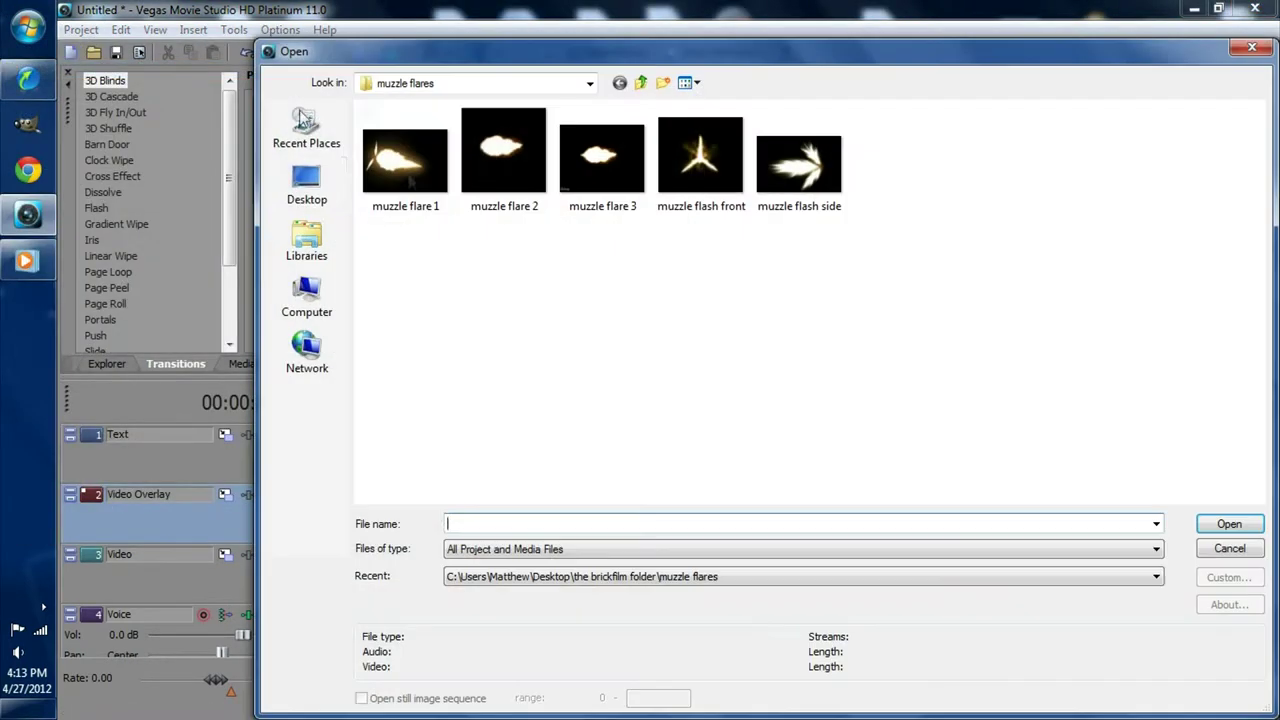
{"action": "left_click", "coordinate": [320, 200]}
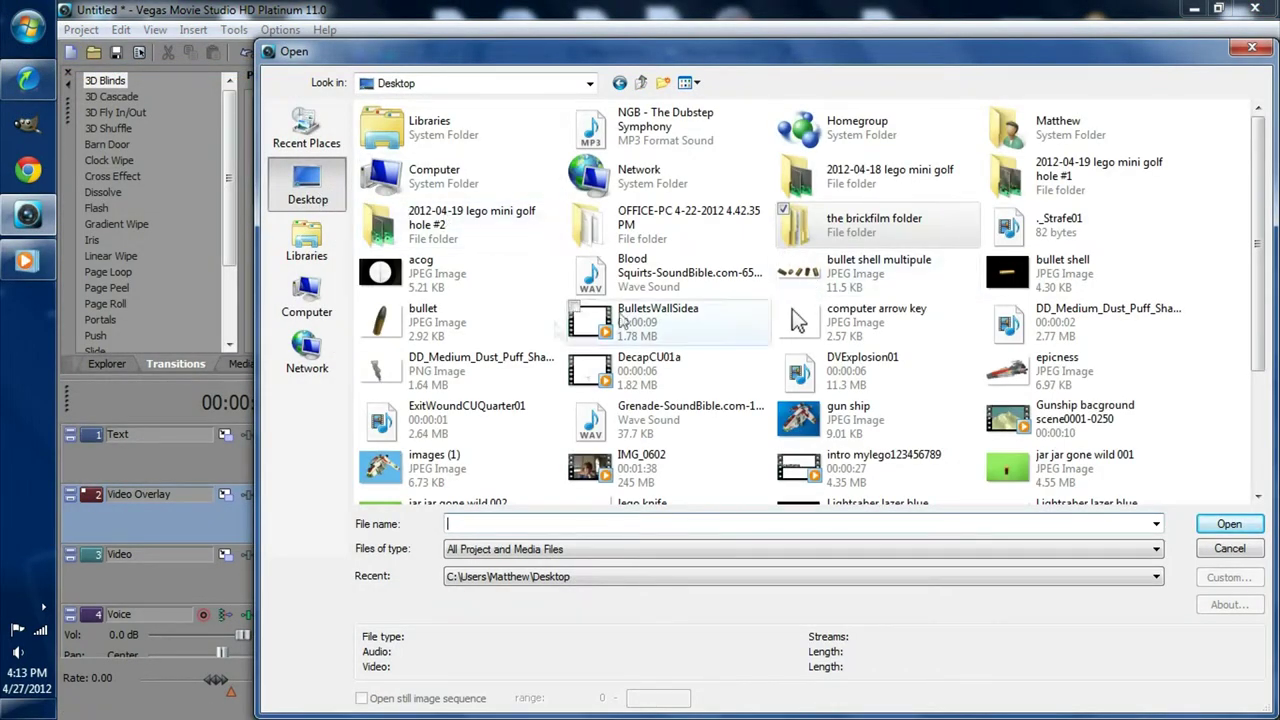
{"action": "left_click", "coordinate": [1124, 277]}
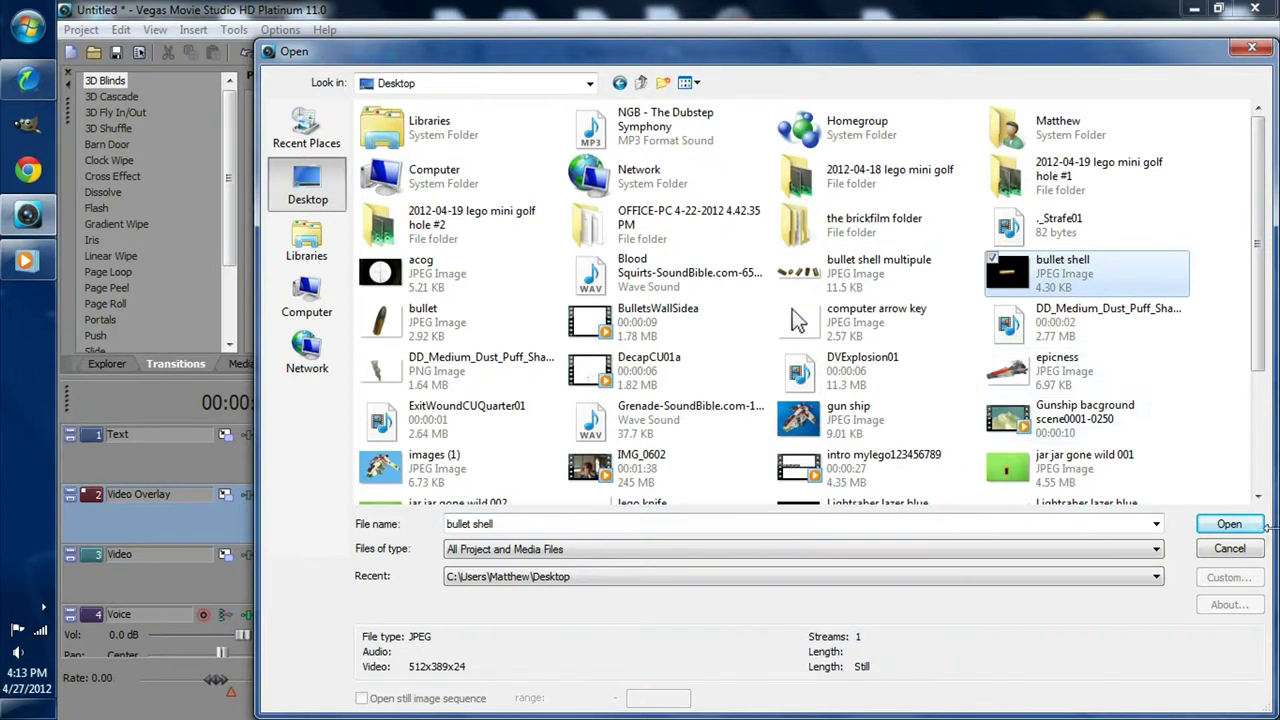
{"action": "left_click", "coordinate": [1258, 531]}
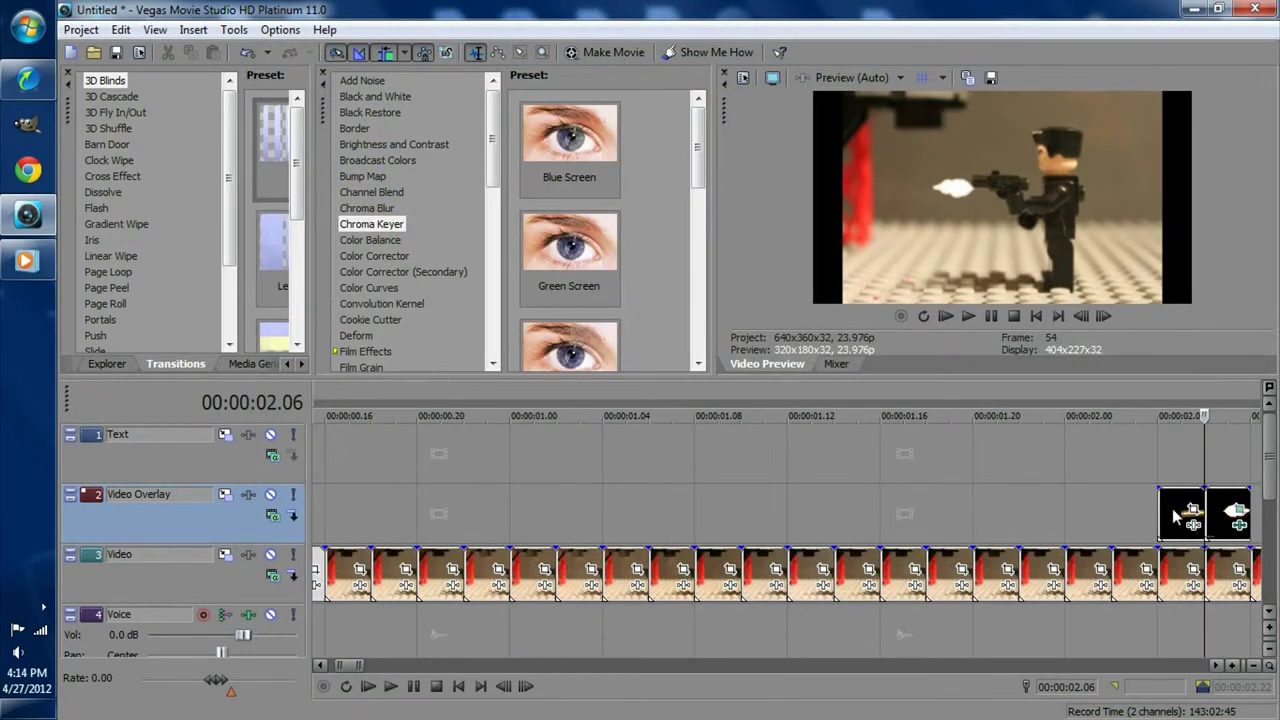
{"action": "mouse_move", "coordinate": [1183, 512]}
{"action": "left_mouse_down"}
{"action": "mouse_move", "coordinate": [1220, 463]}
{"action": "mouse_move", "coordinate": [1240, 463]}
{"action": "left_mouse_up"}
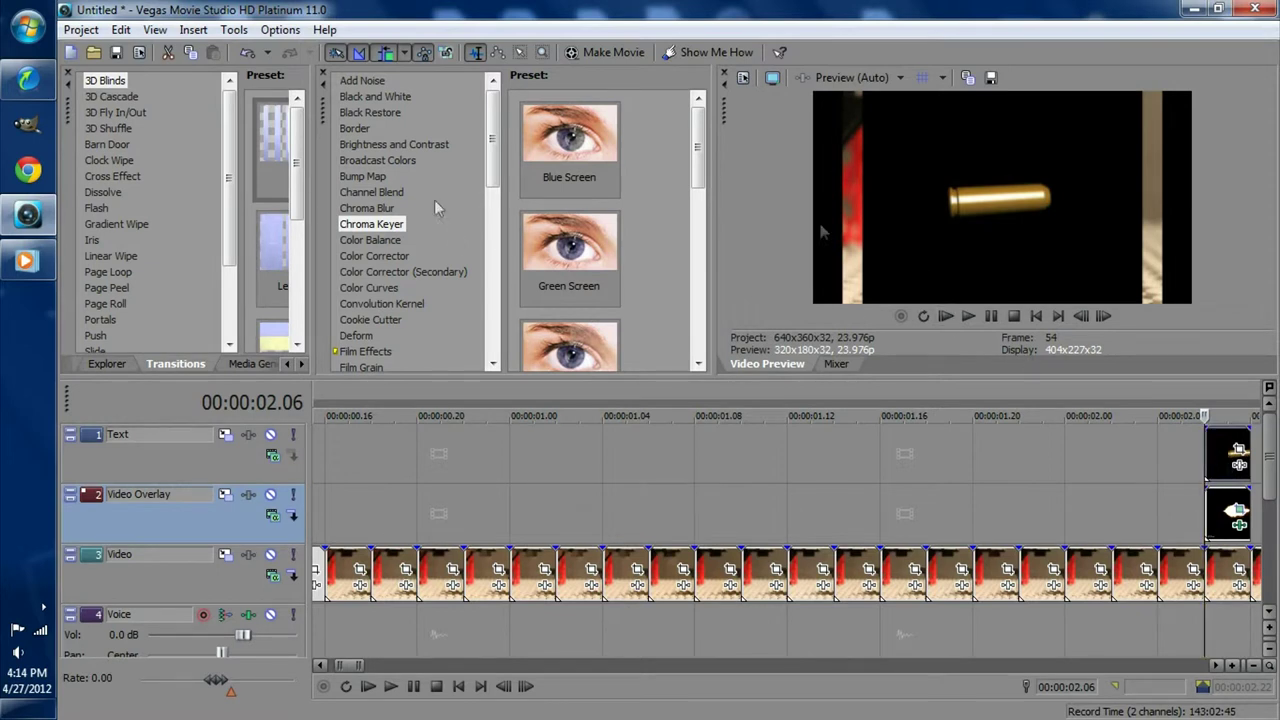
{"action": "left_click_drag", "start_coordinate": [560, 260], "coordinate": [1177, 455]}
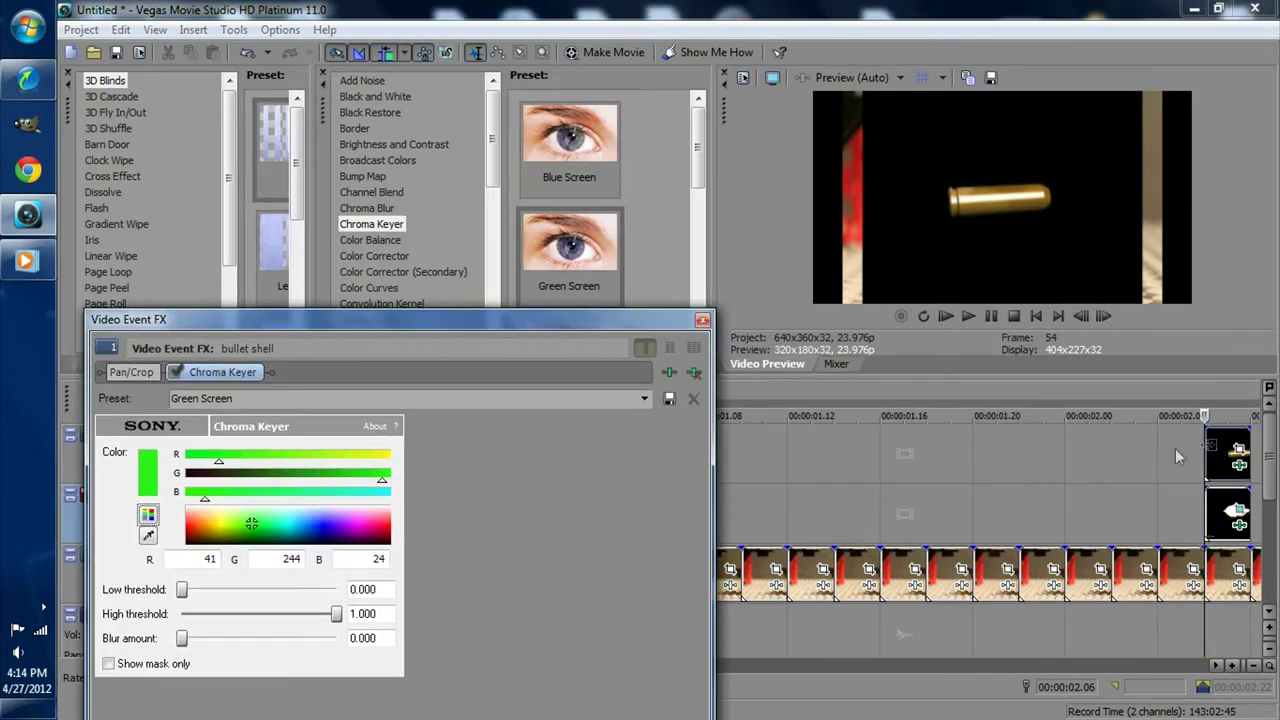
Step: Set the bullet shell's key colour to black with low threshold 0.290
{"action": "left_click_drag", "start_coordinate": [255, 525], "coordinate": [268, 570]}
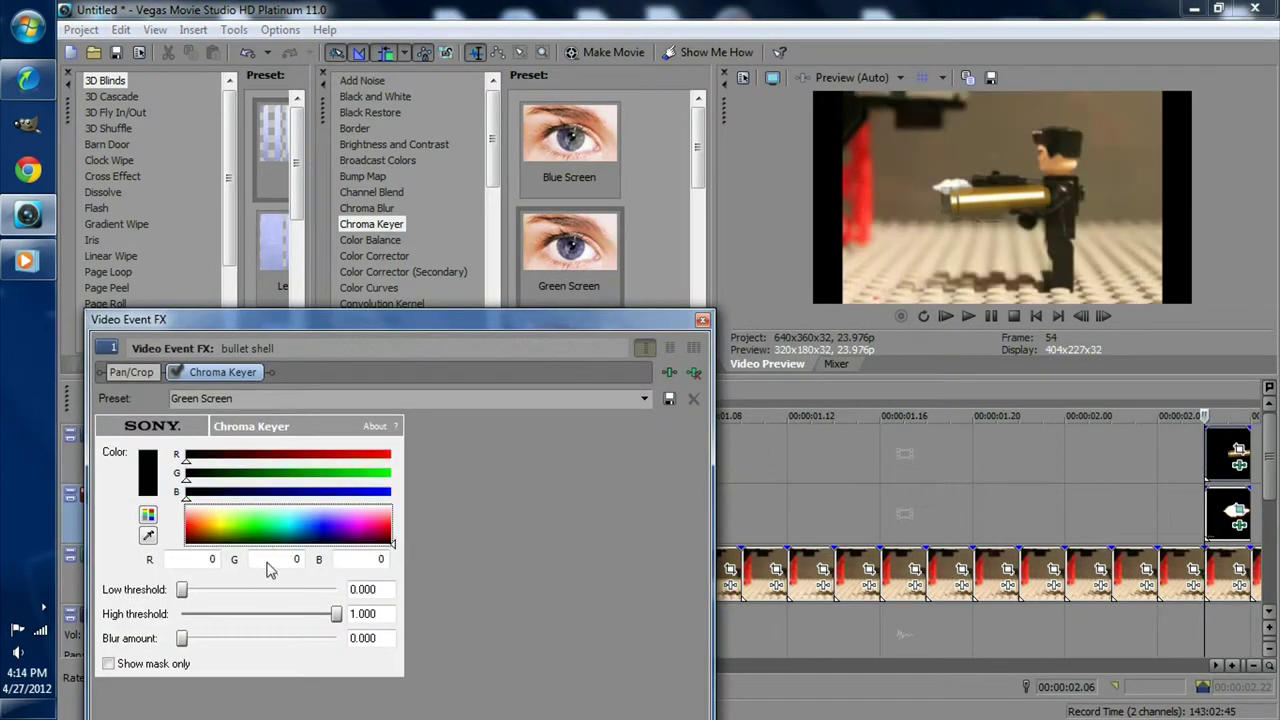
{"action": "left_click_drag", "start_coordinate": [208, 591], "coordinate": [228, 591]}
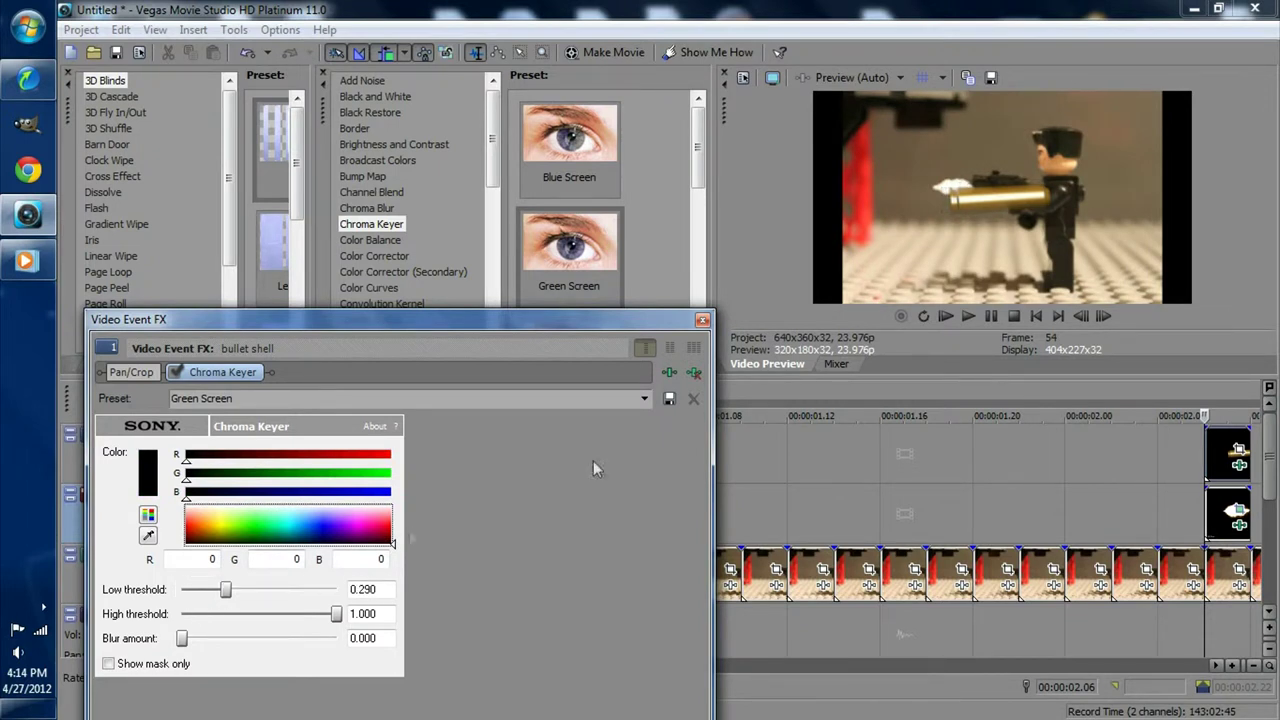
{"action": "left_click", "coordinate": [702, 319]}
{"action": "scroll", "coordinate": [1080, 505], "scroll_direction": "down", "scroll_amount": 2}
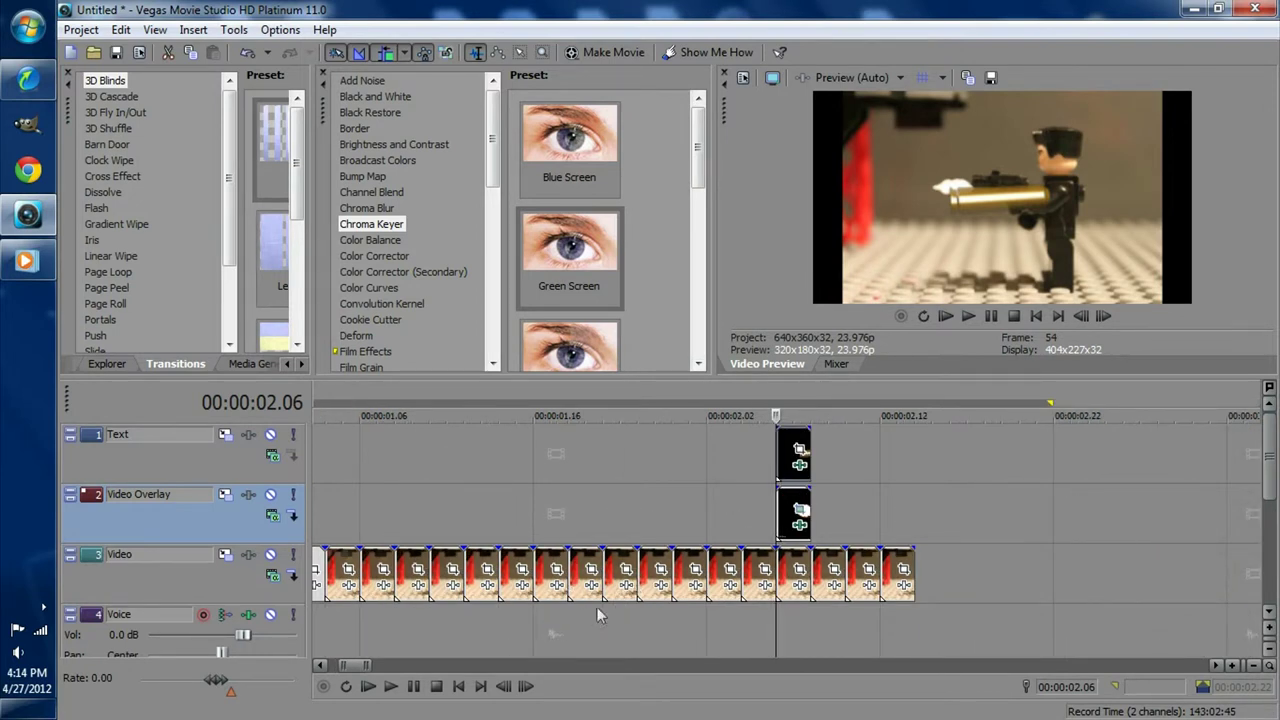
Step: Rotate the bullet's Pan/Crop frame, stretch it to about 1758 x 2267.8, and recentre at X 303.6, Y 11.9
{"action": "left_click", "coordinate": [799, 452]}
{"action": "left_click_drag", "start_coordinate": [567, 427], "coordinate": [564, 327]}
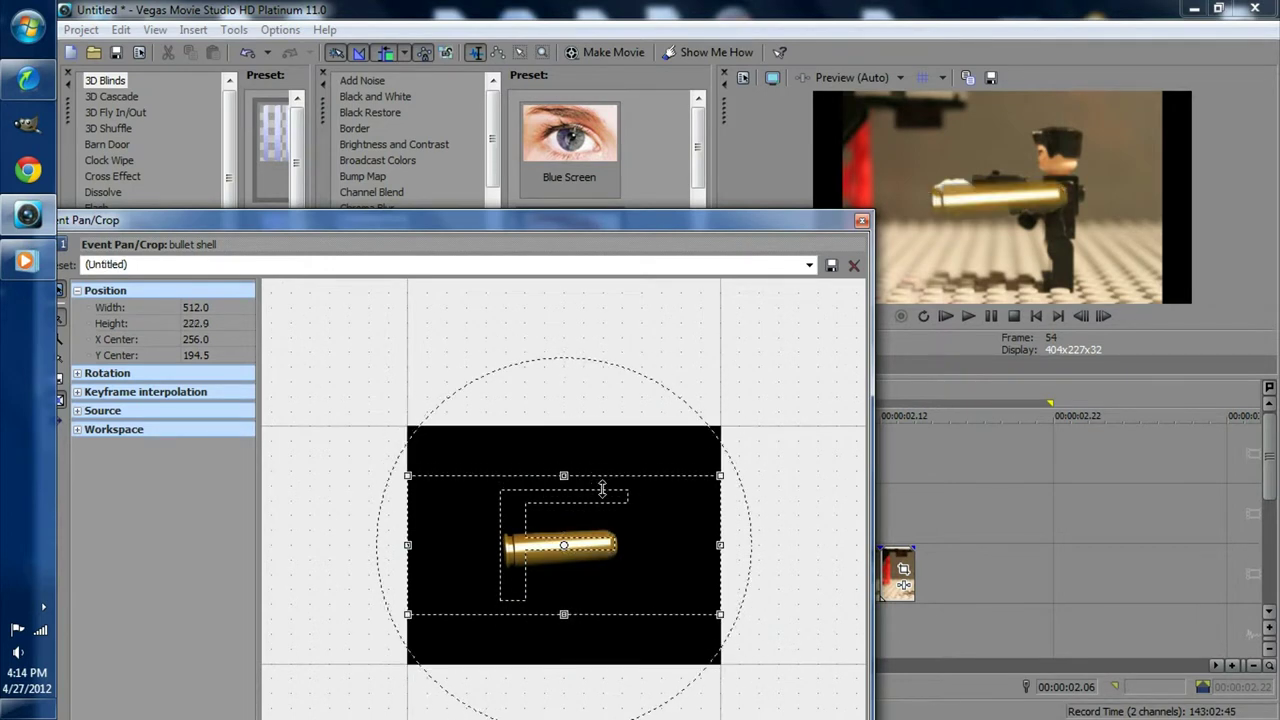
{"action": "scroll", "coordinate": [630, 397], "scroll_direction": "down", "scroll_amount": 4}
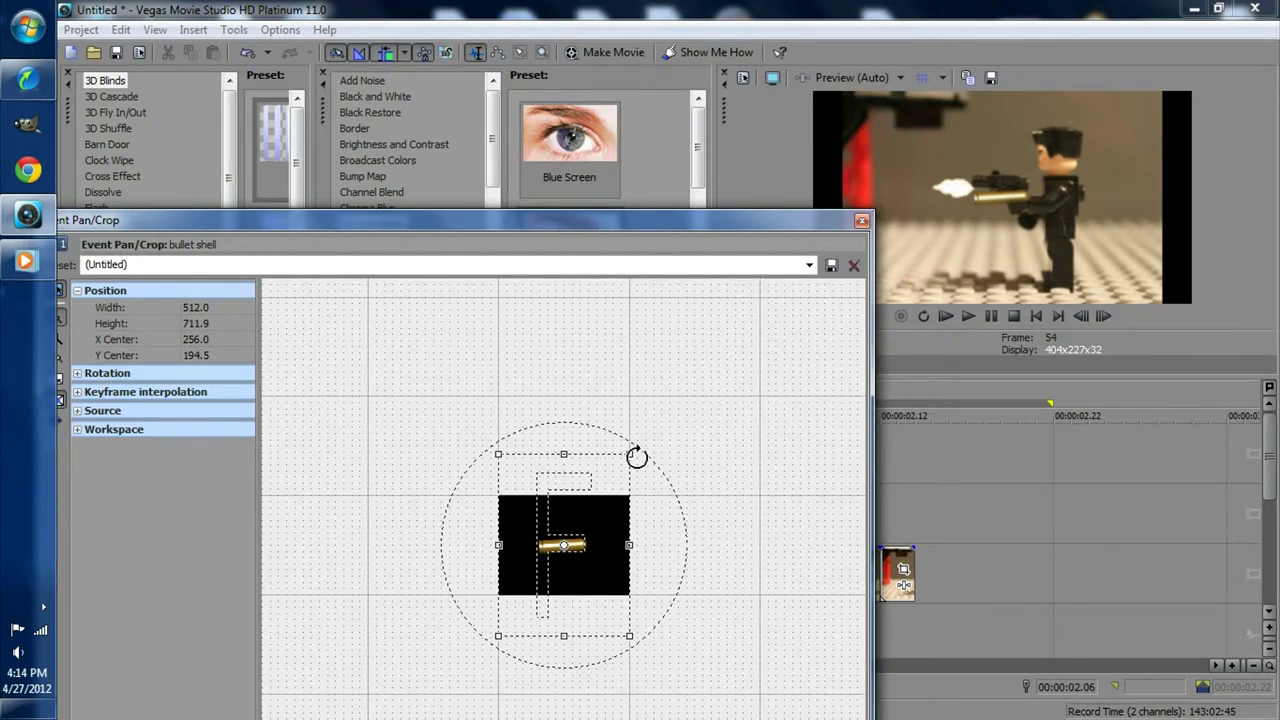
{"action": "left_click_drag", "start_coordinate": [723, 558], "coordinate": [515, 571]}
{"action": "left_click_drag", "start_coordinate": [565, 460], "coordinate": [576, 366]}
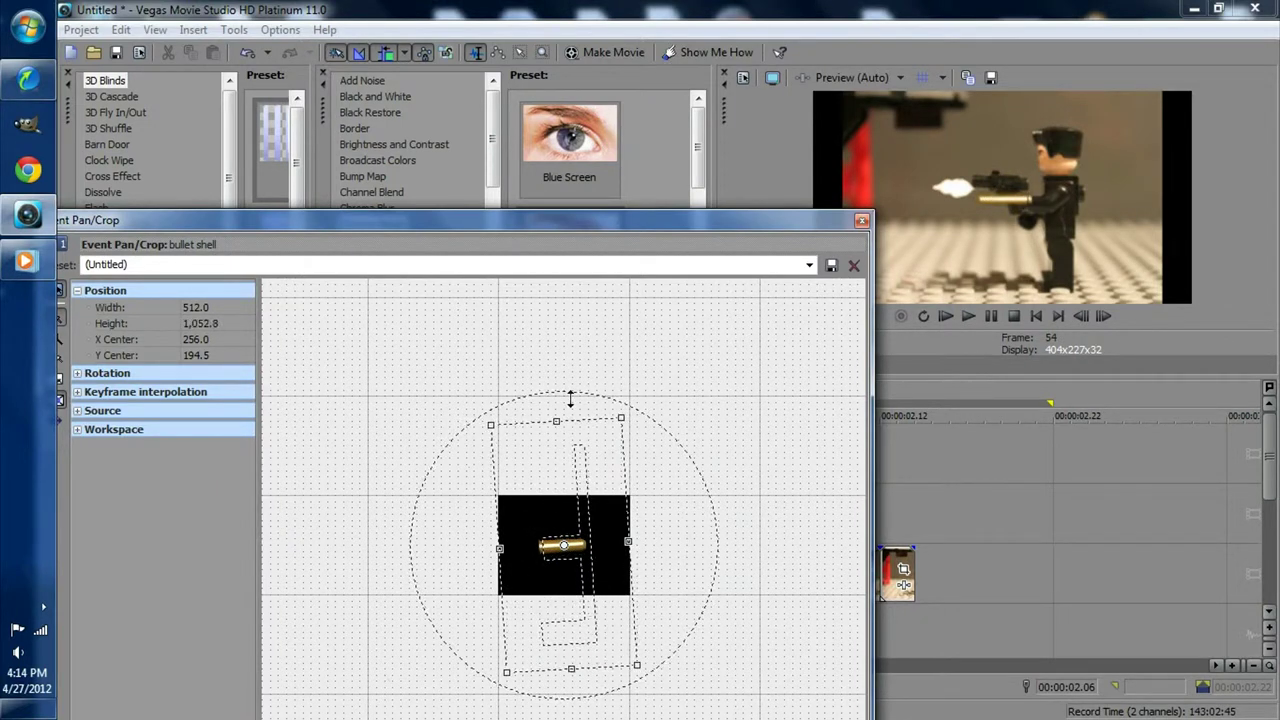
{"action": "left_click_drag", "start_coordinate": [500, 547], "coordinate": [340, 560]}
{"action": "scroll", "coordinate": [572, 524], "scroll_direction": "down", "scroll_amount": 2}
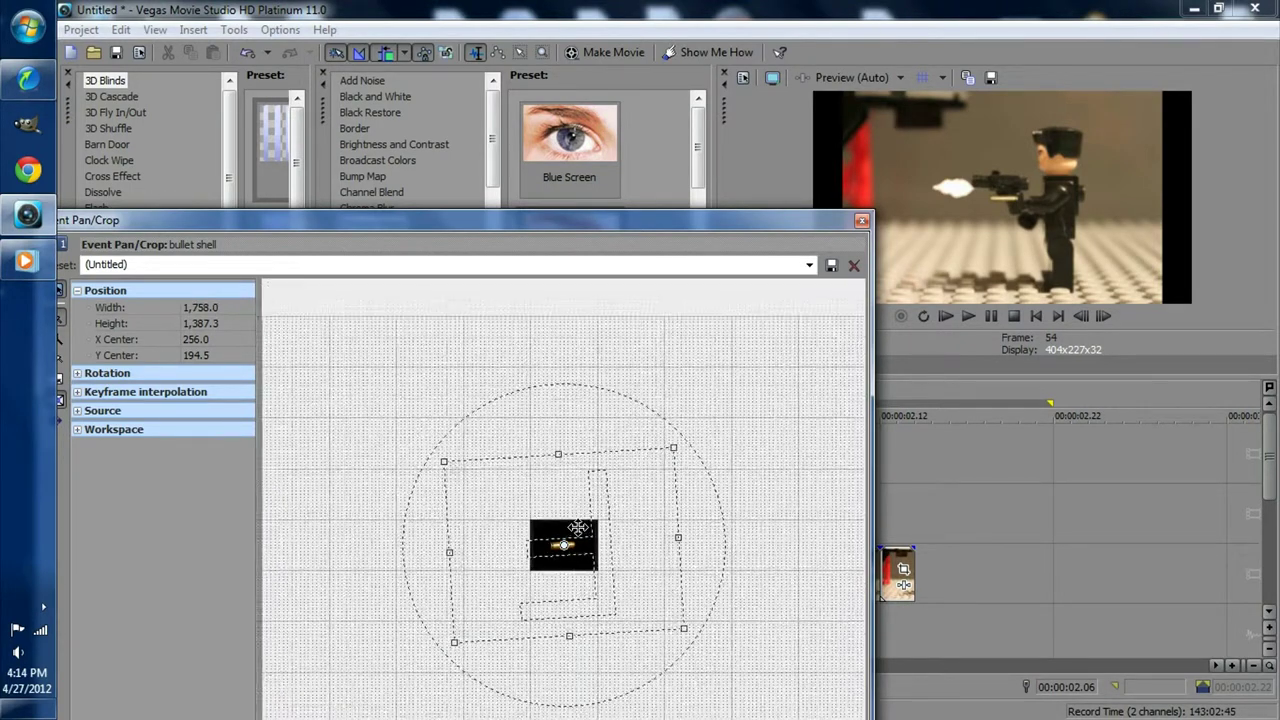
{"action": "left_click_drag", "start_coordinate": [563, 456], "coordinate": [569, 408]}
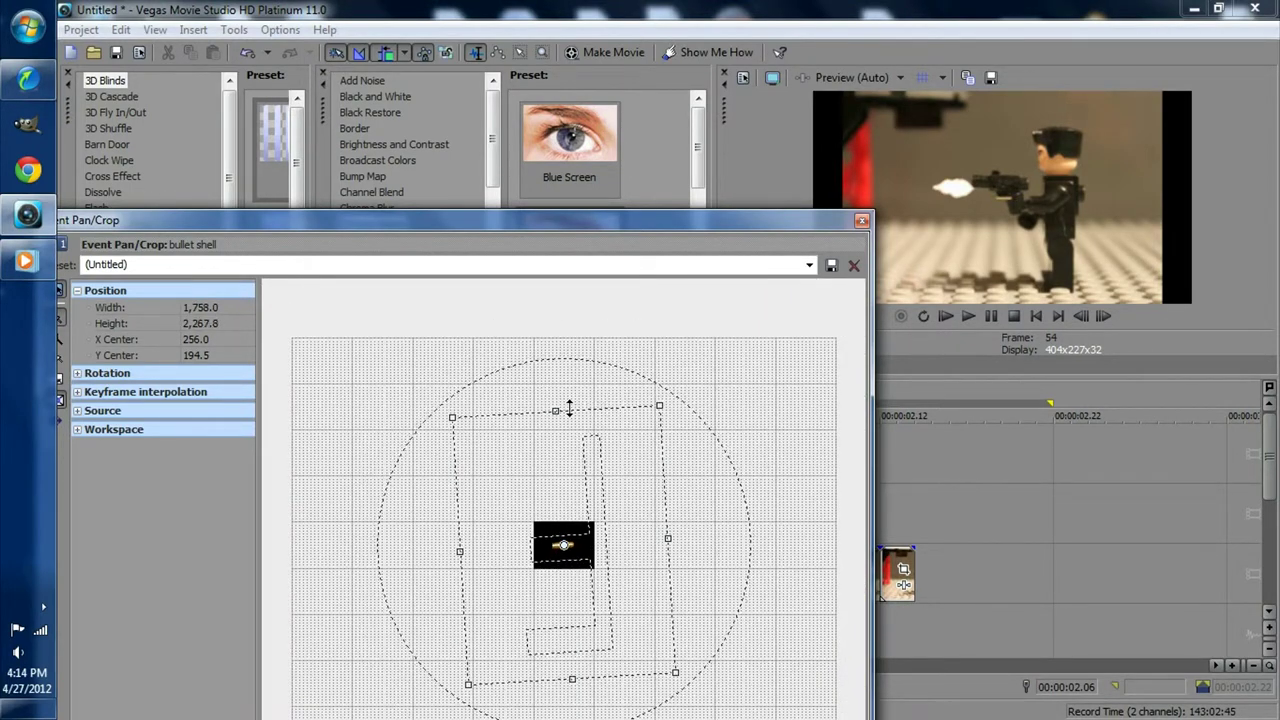
{"action": "mouse_move", "coordinate": [657, 629]}
{"action": "left_mouse_down"}
{"action": "mouse_move", "coordinate": [595, 568]}
{"action": "mouse_move", "coordinate": [611, 571]}
{"action": "left_mouse_up"}
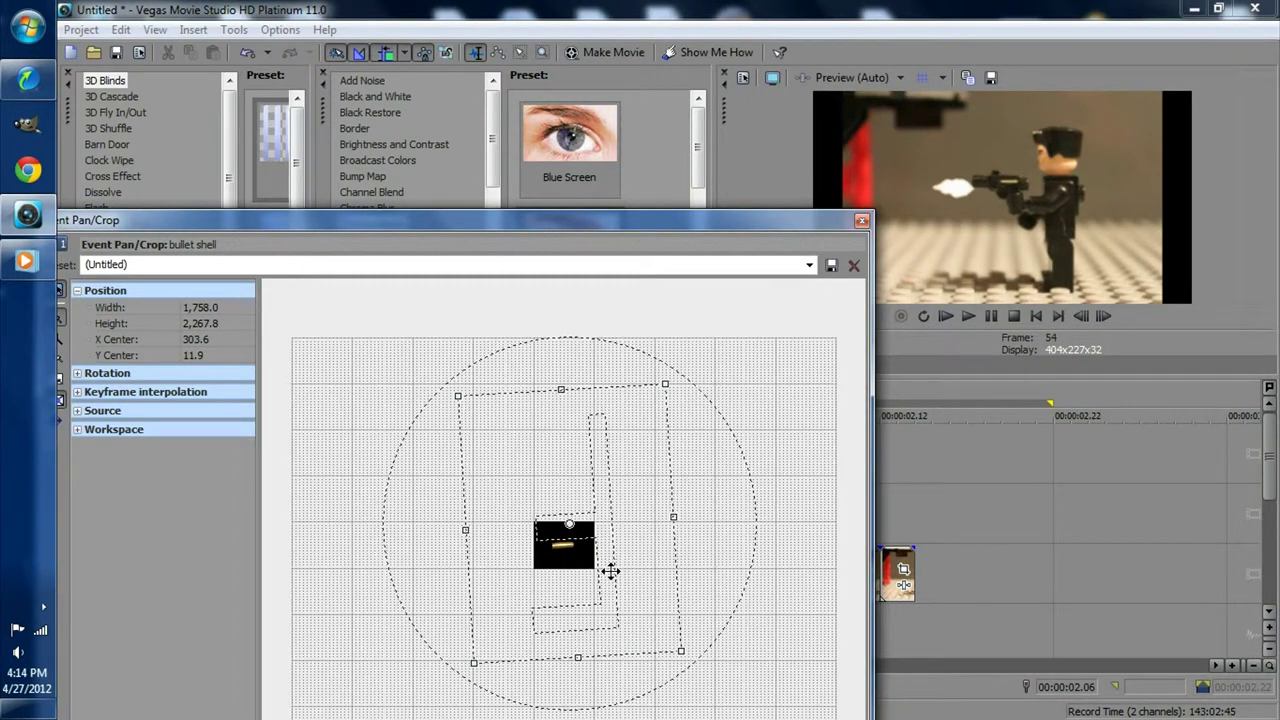
{"action": "left_click_drag", "start_coordinate": [719, 228], "coordinate": [688, 20]}
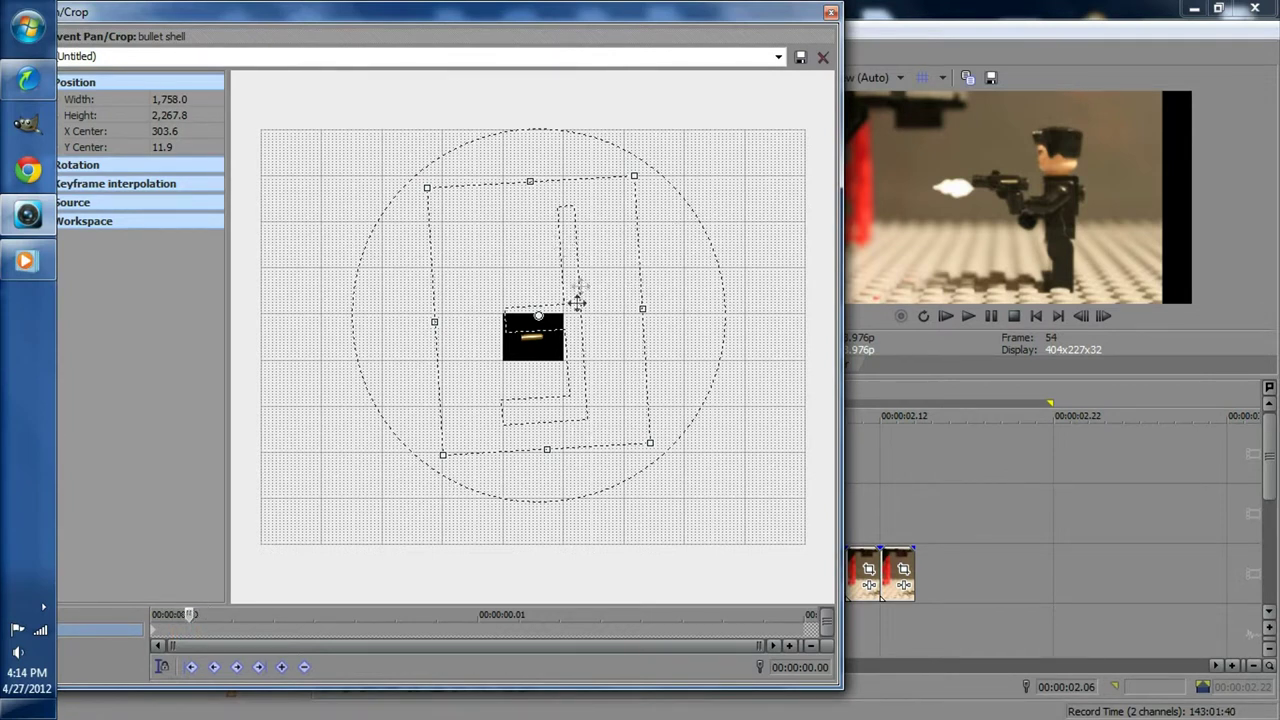
Step: Move the bullet's frame box to X 359.2, Y 408.8 to create a second position keyframe
{"action": "left_click_drag", "start_coordinate": [541, 381], "coordinate": [557, 338]}
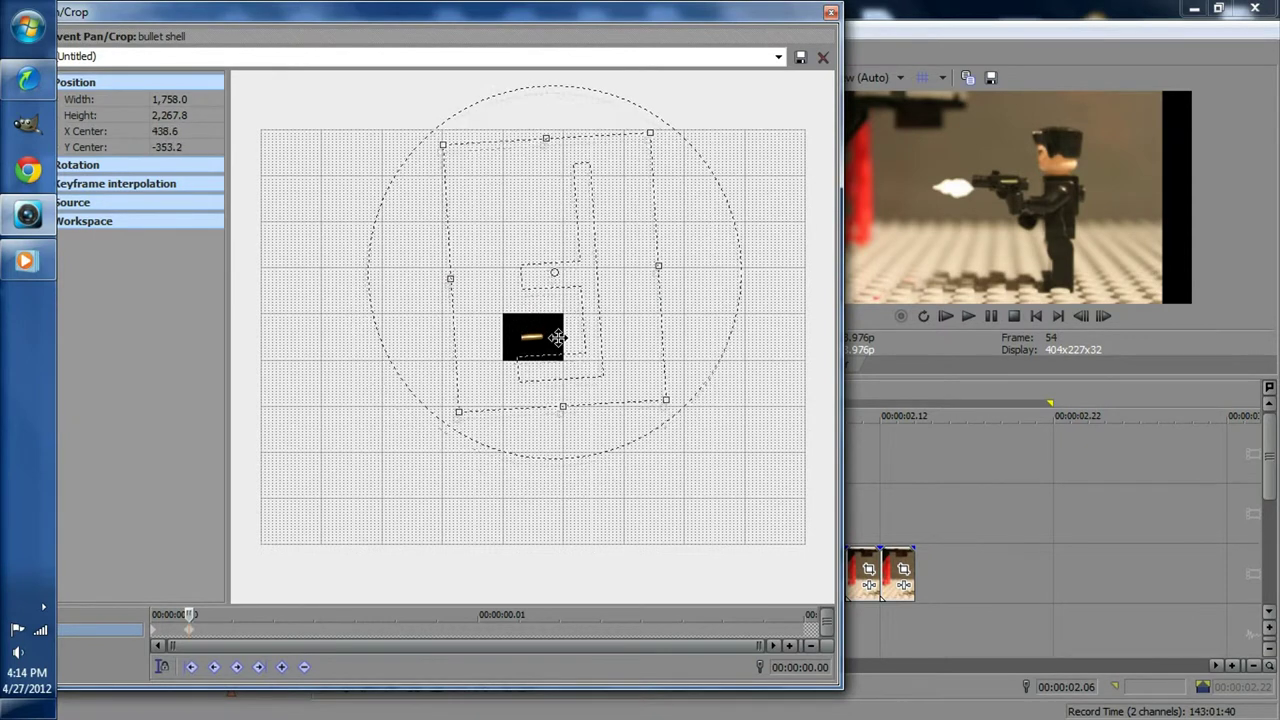
{"action": "left_click_drag", "start_coordinate": [540, 362], "coordinate": [536, 400]}
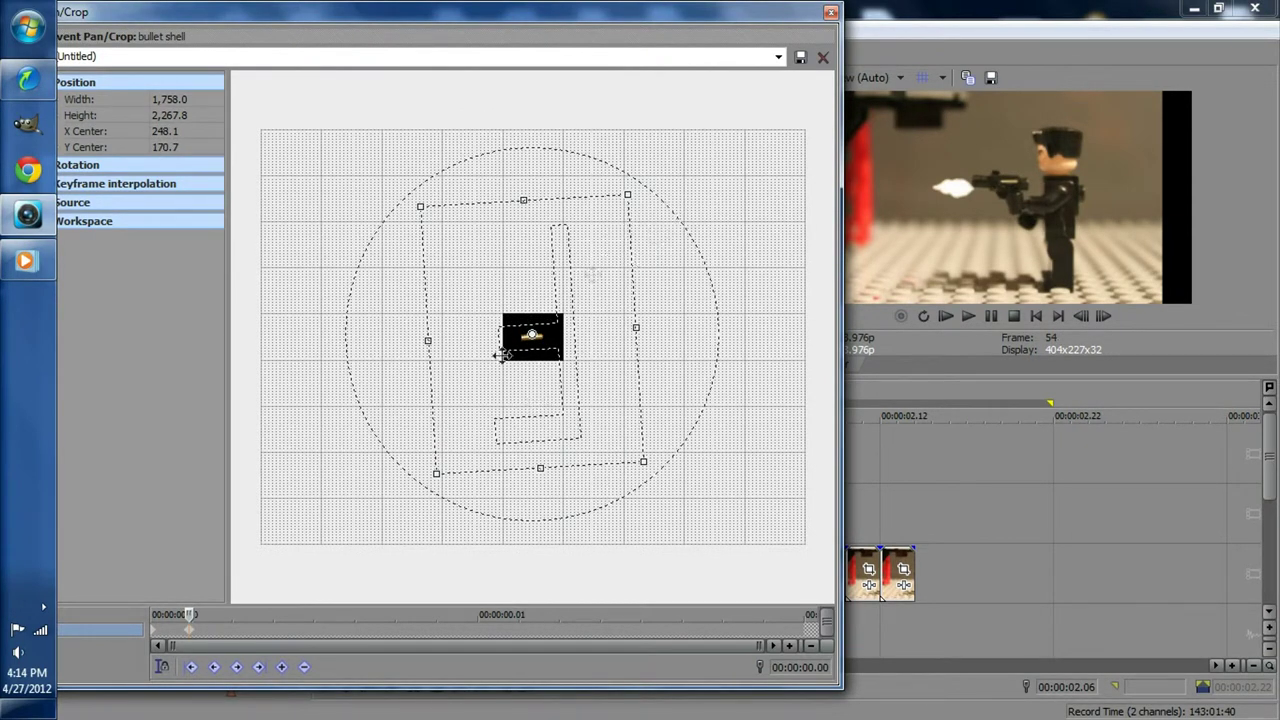
{"action": "mouse_move", "coordinate": [599, 287]}
{"action": "left_mouse_down"}
{"action": "mouse_move", "coordinate": [611, 247]}
{"action": "mouse_move", "coordinate": [597, 246]}
{"action": "mouse_move", "coordinate": [608, 301]}
{"action": "left_mouse_up"}
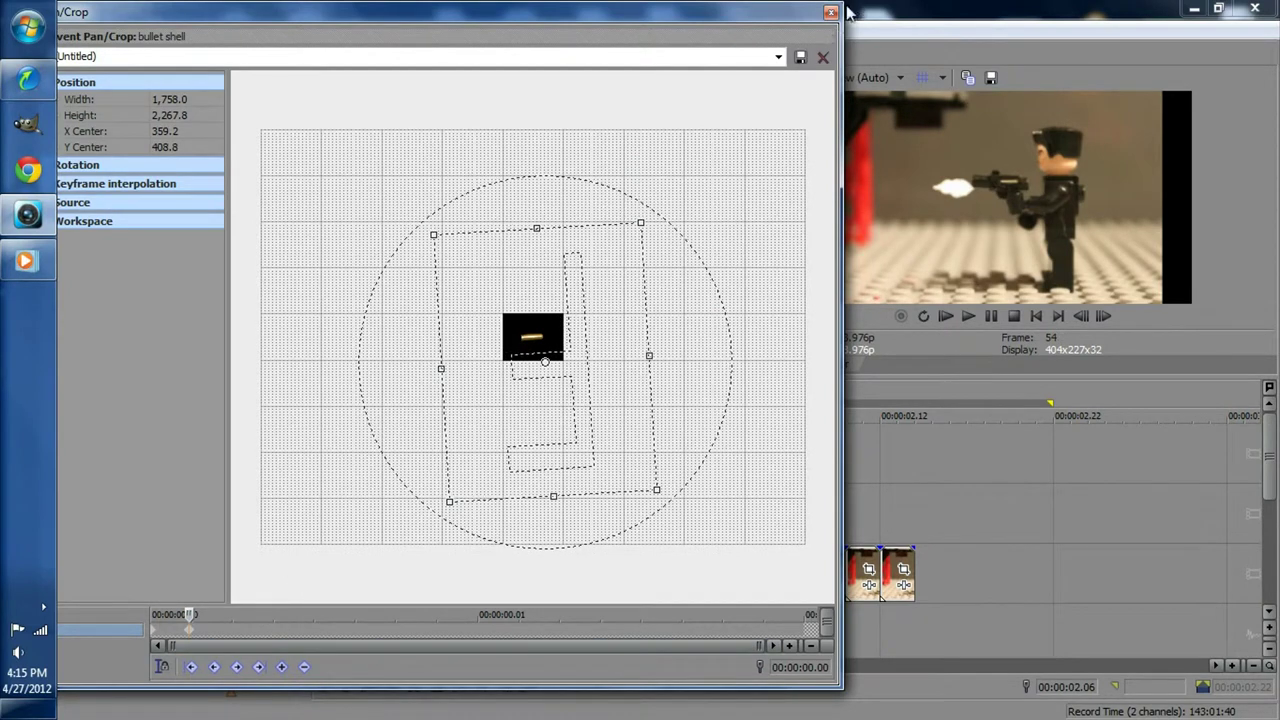
{"action": "left_click", "coordinate": [830, 13]}
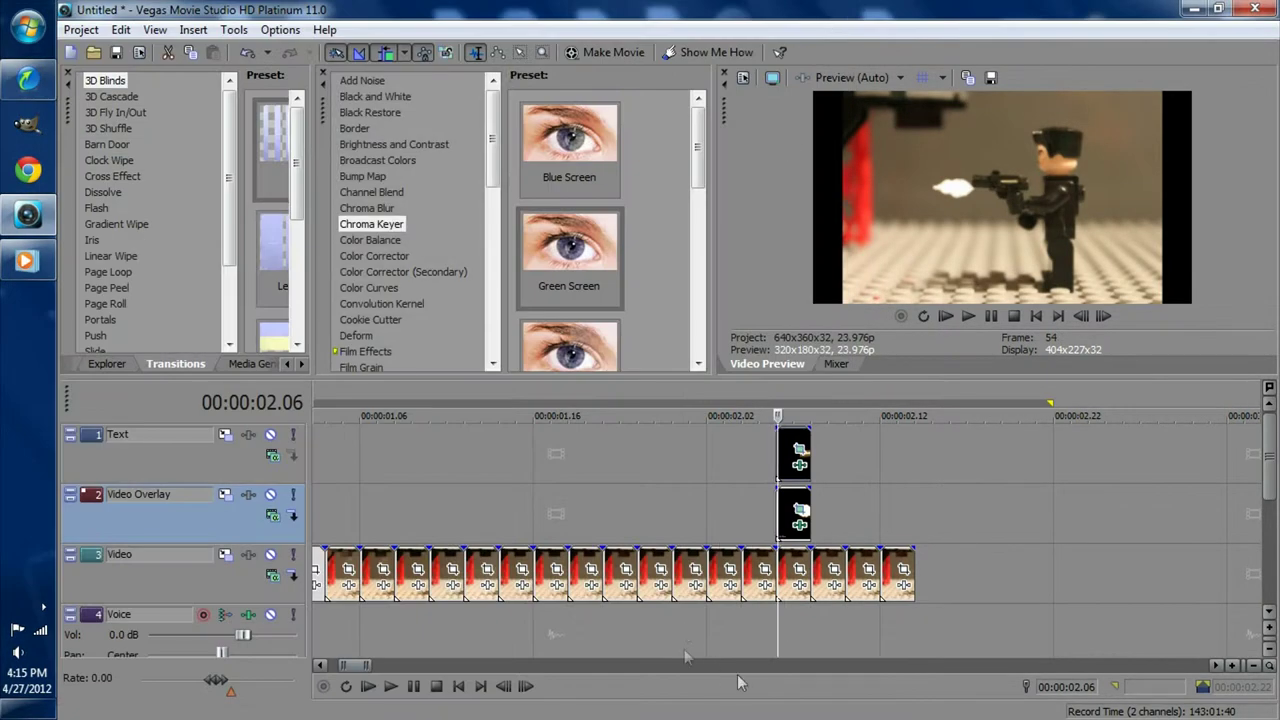
Step: Step to 00:00:02.06 and check the bullet shell's Pan/Crop framing
{"action": "left_click", "coordinate": [526, 688]}
{"action": "left_click", "coordinate": [503, 688]}
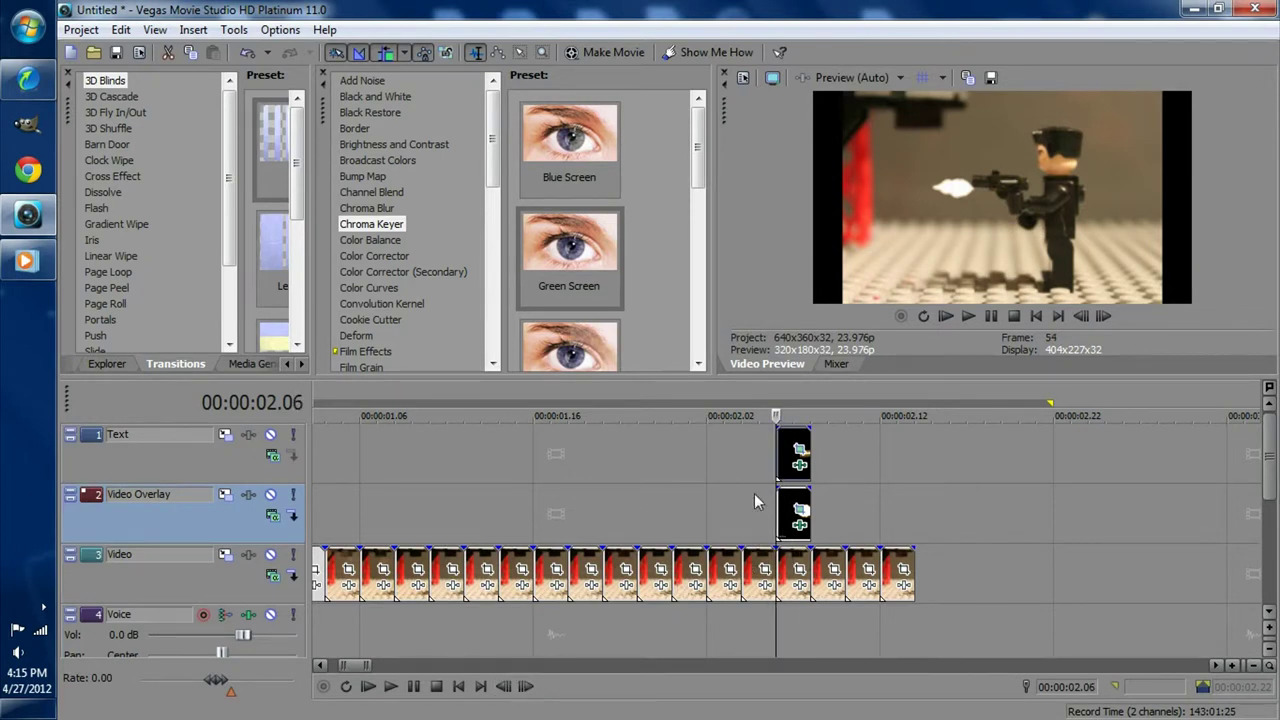
{"action": "left_click", "coordinate": [798, 455]}
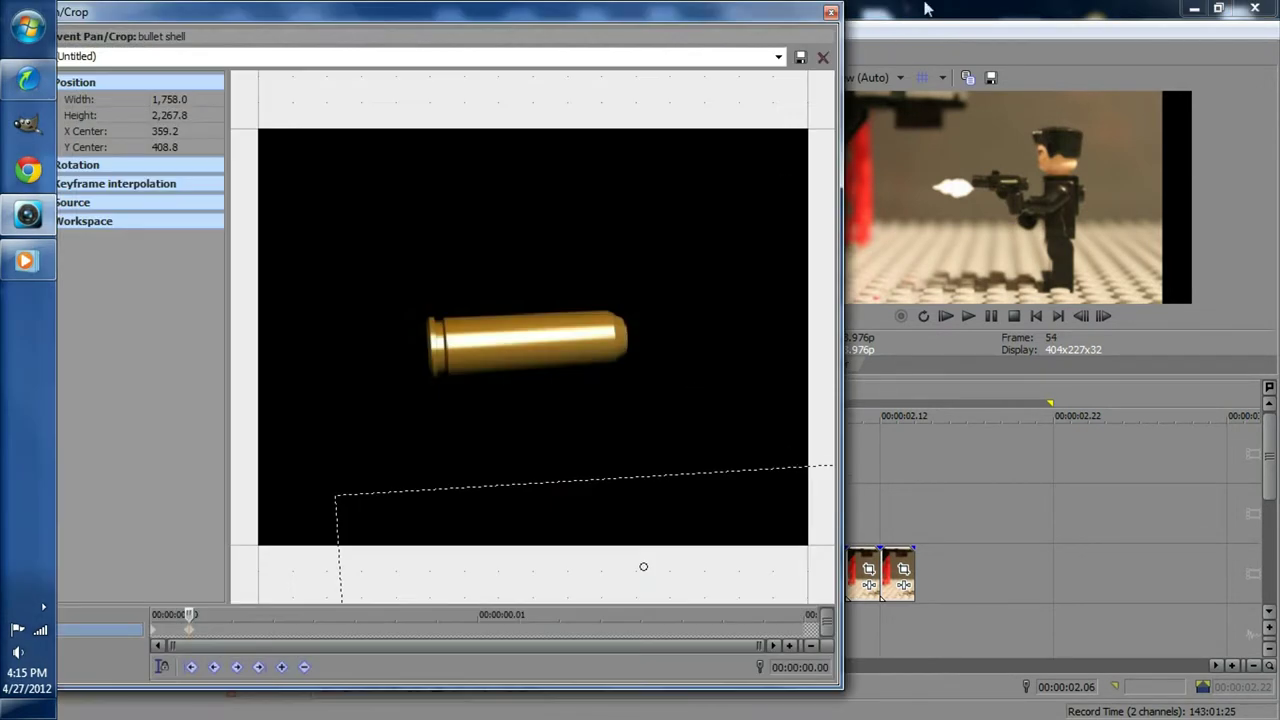
{"action": "left_click", "coordinate": [830, 13]}
Step: Extend the final video event and the bullet shell event so their ends line up
{"action": "left_click_drag", "start_coordinate": [811, 466], "coordinate": [910, 466]}
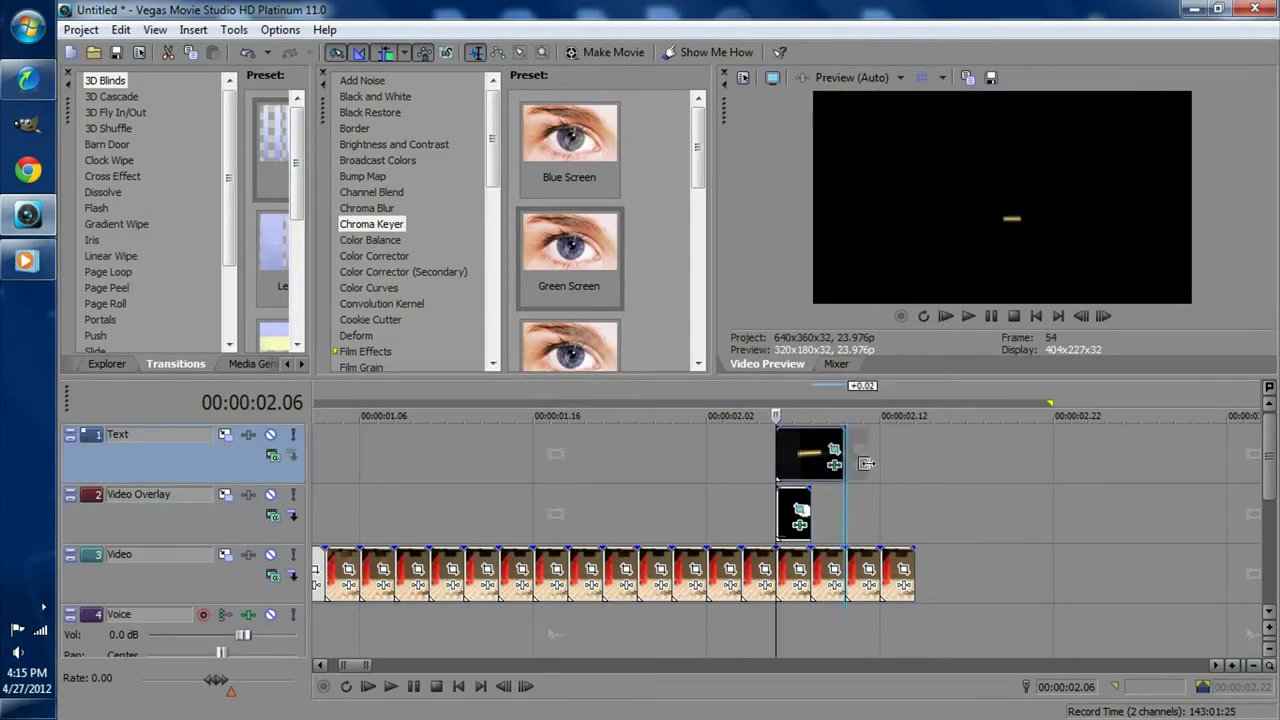
{"action": "left_click_drag", "start_coordinate": [912, 575], "coordinate": [975, 575]}
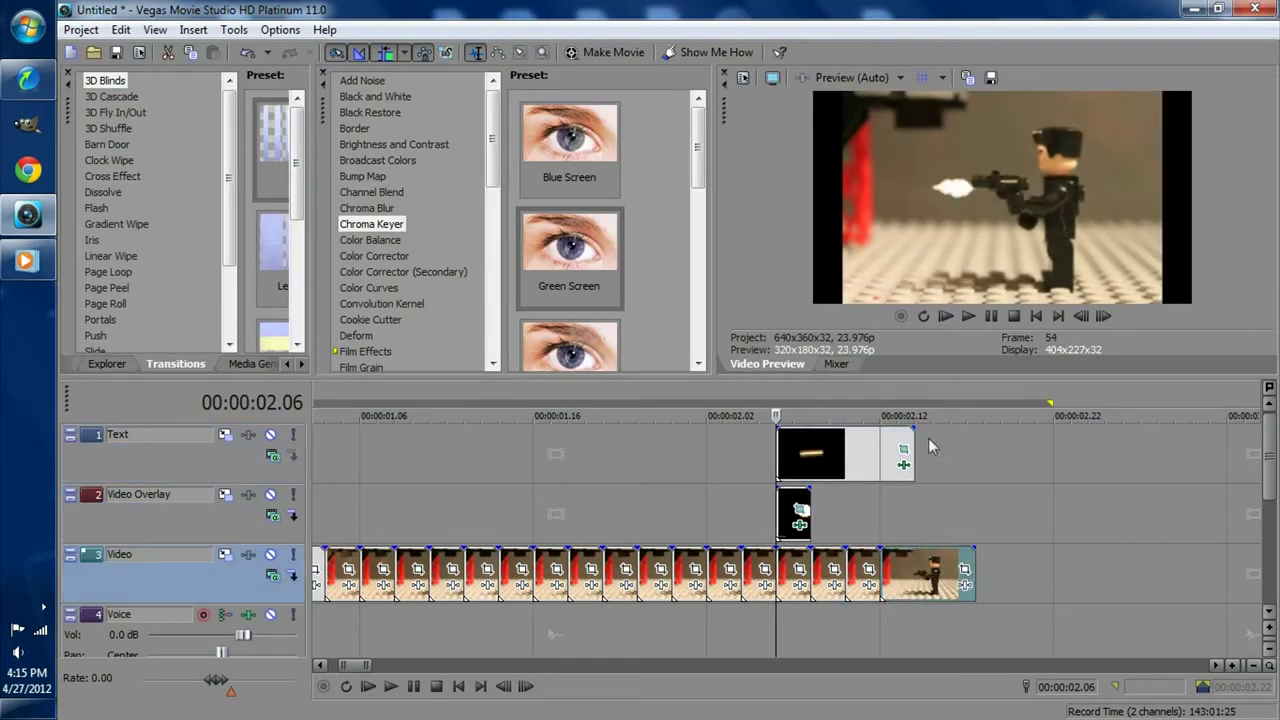
{"action": "left_click_drag", "start_coordinate": [920, 452], "coordinate": [975, 452]}
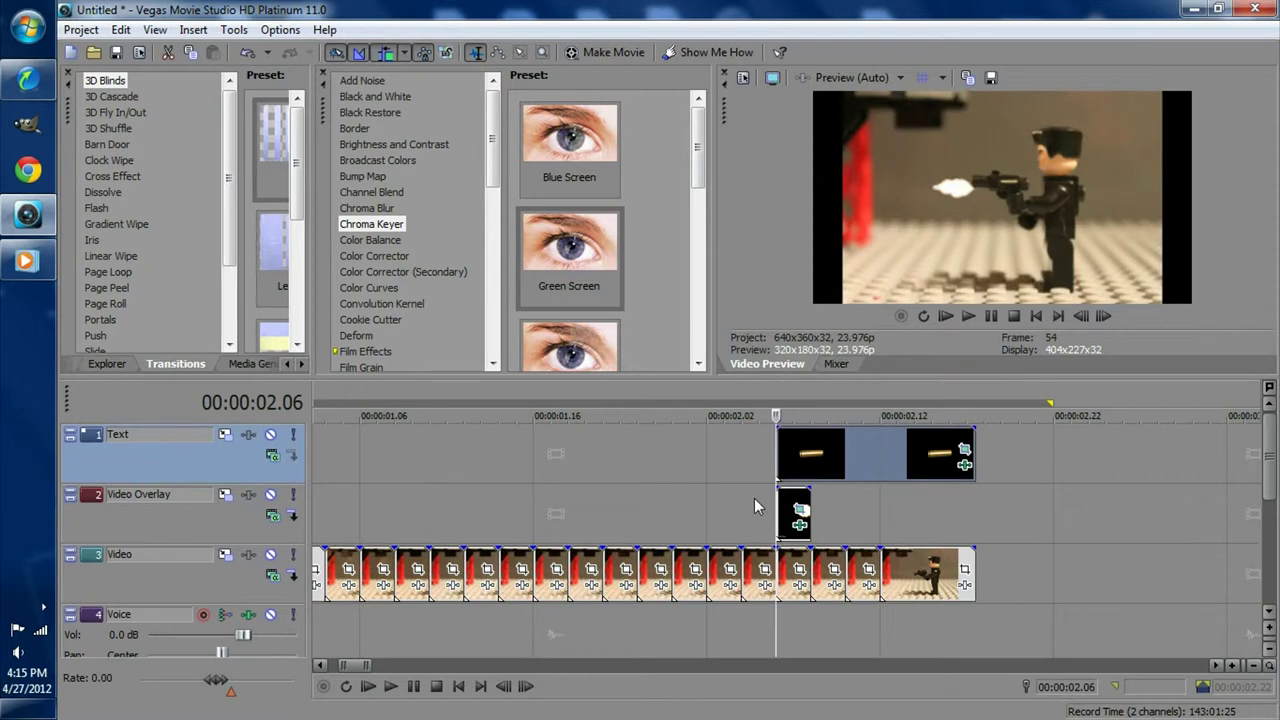
{"action": "left_click", "coordinate": [964, 450]}
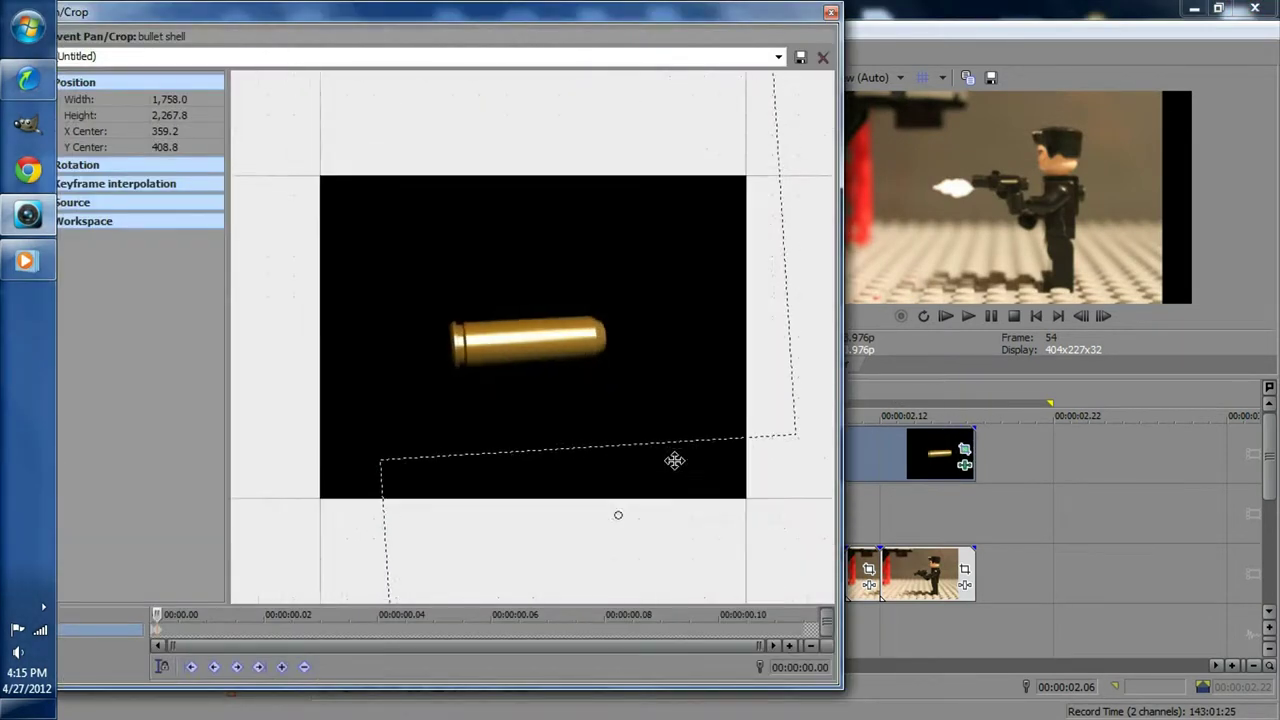
Step: Reset the bullet shell's first keyframe framing and move the cursor to 00:00:00.02
{"action": "right_click", "coordinate": [157, 634]}
{"action": "left_click", "coordinate": [205, 487]}
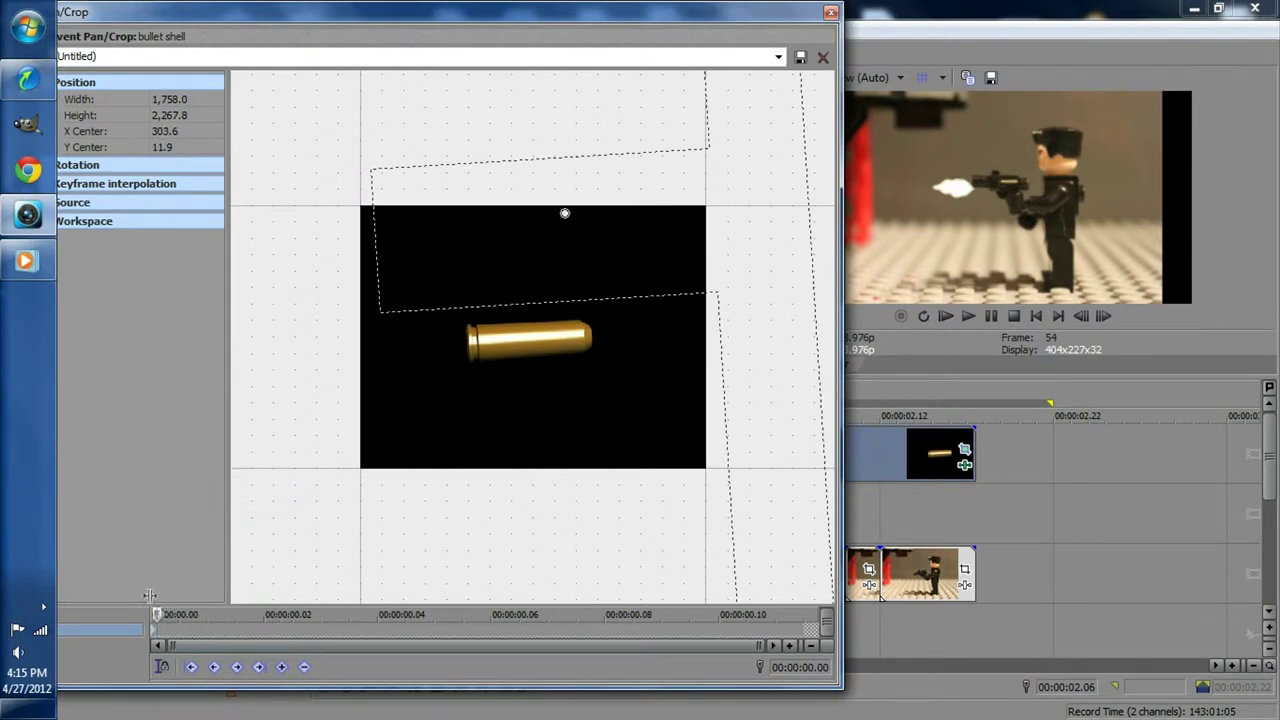
{"action": "left_click_drag", "start_coordinate": [245, 613], "coordinate": [267, 614]}
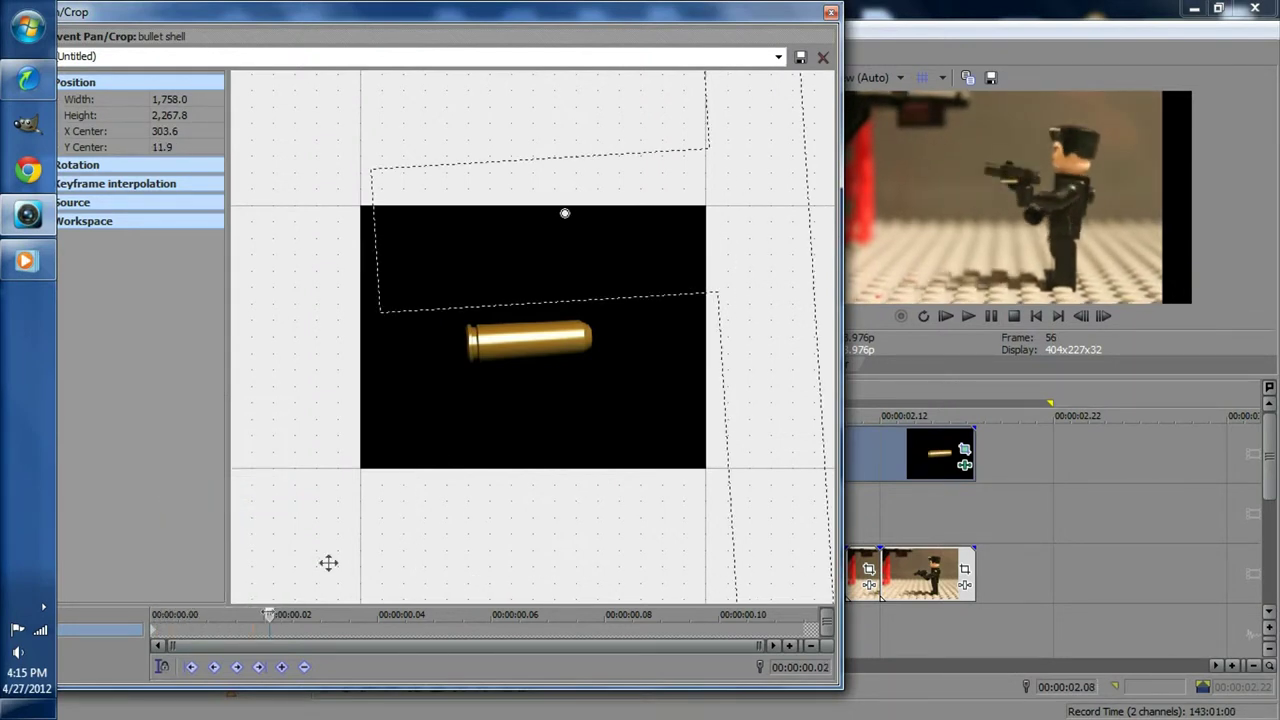
{"action": "scroll", "coordinate": [669, 334], "scroll_direction": "down", "scroll_amount": 2}
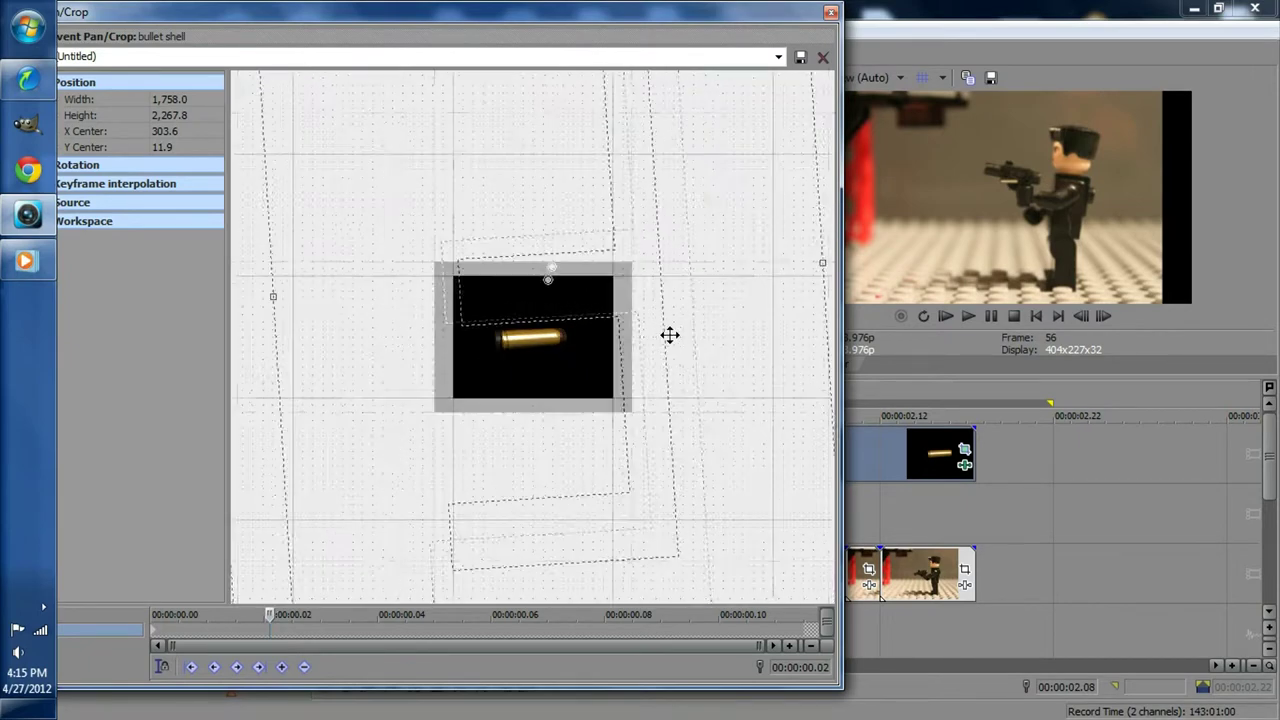
{"action": "scroll", "coordinate": [669, 334], "scroll_direction": "down", "scroll_amount": 2}
{"action": "scroll", "coordinate": [669, 335], "scroll_direction": "down", "scroll_amount": 2}
Step: Recentre the shell at X 740.2, Y -361.1 and tilt it about 30°
{"action": "left_click_drag", "start_coordinate": [574, 354], "coordinate": [640, 307]}
{"action": "left_click_drag", "start_coordinate": [740, 194], "coordinate": [691, 144]}
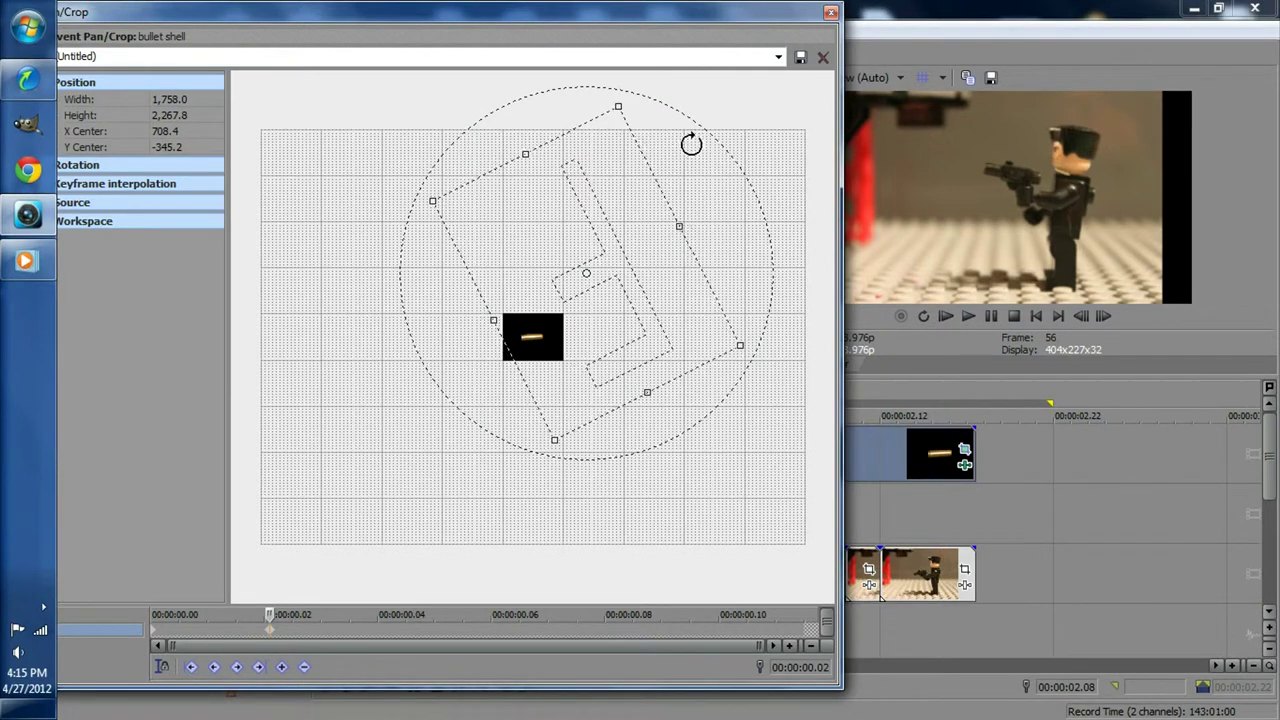
{"action": "left_click_drag", "start_coordinate": [643, 293], "coordinate": [640, 297]}
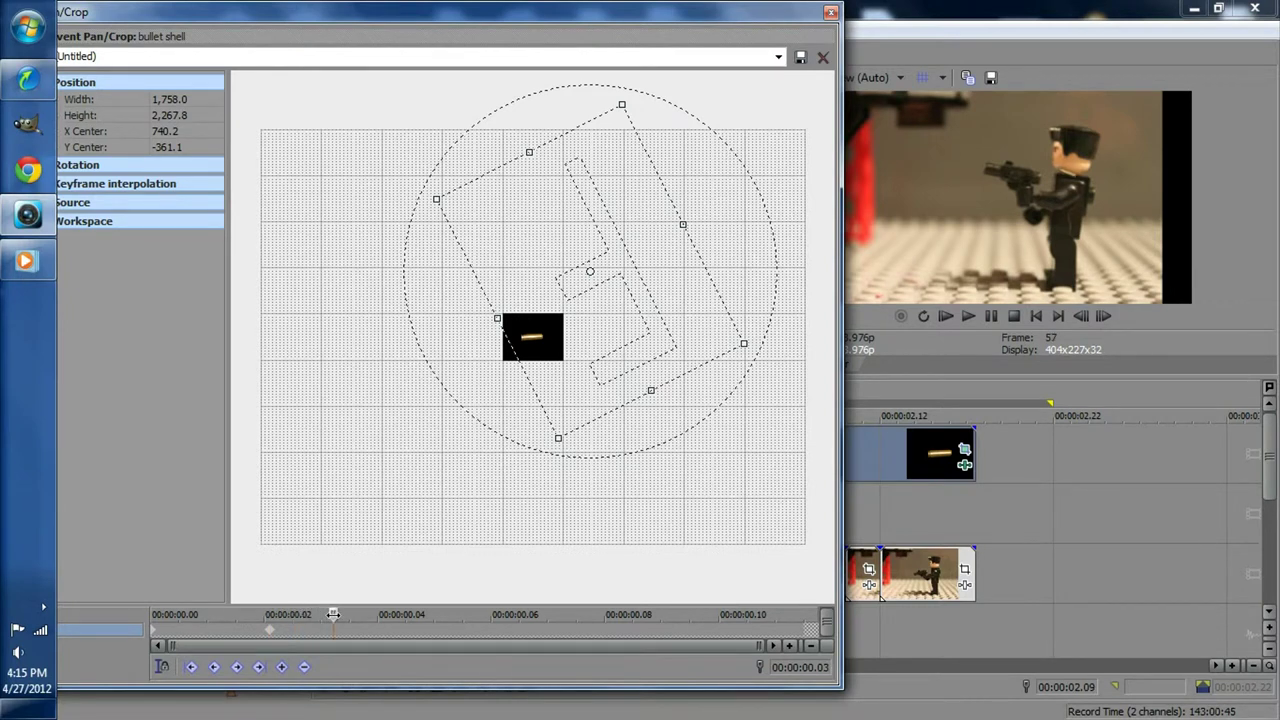
Step: At 00:00:00.04, spin the shell further and move it along its flight path
{"action": "mouse_move", "coordinate": [352, 614]}
{"action": "left_mouse_down"}
{"action": "mouse_move", "coordinate": [398, 616]}
{"action": "mouse_move", "coordinate": [383, 616]}
{"action": "left_mouse_up"}
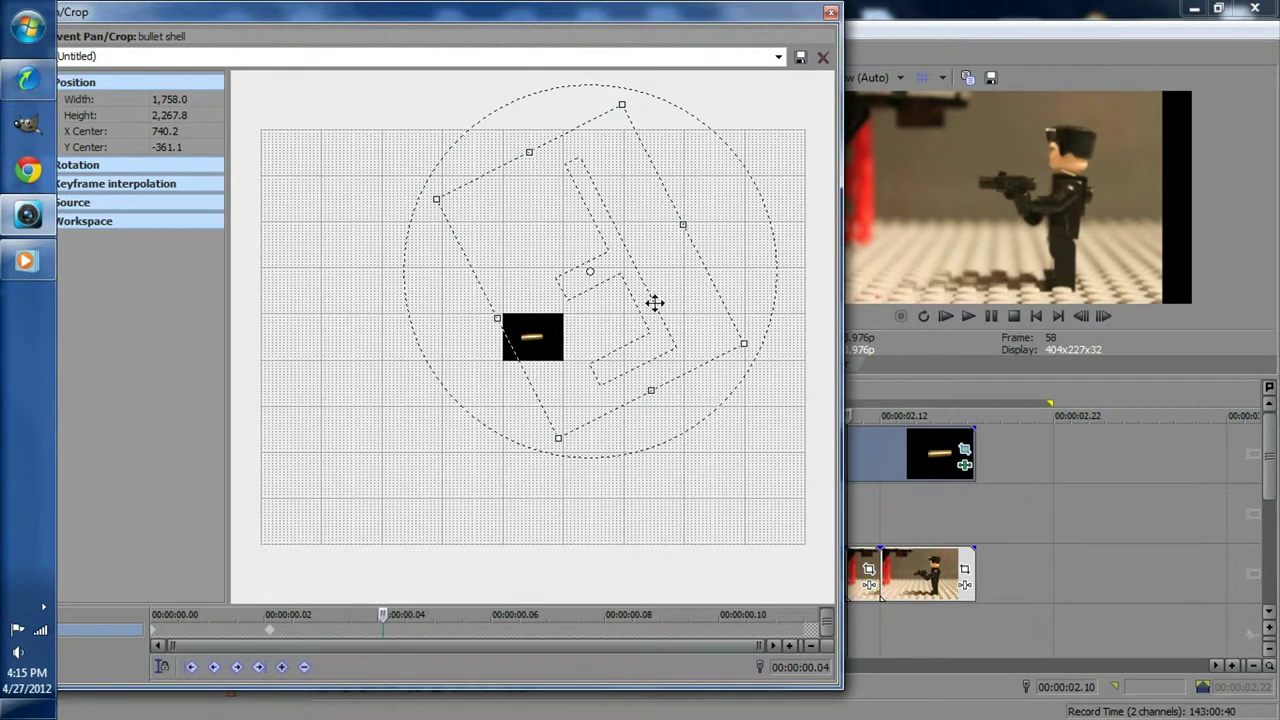
{"action": "left_click_drag", "start_coordinate": [754, 226], "coordinate": [712, 246]}
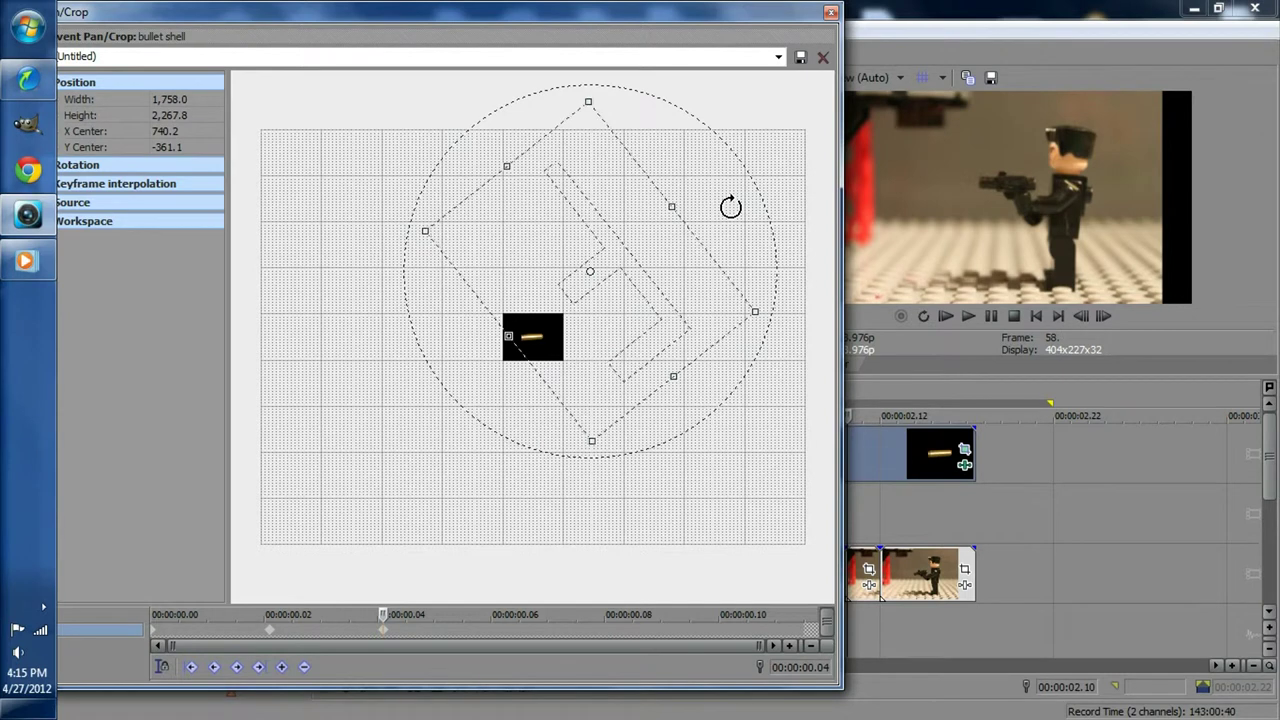
{"action": "left_click_drag", "start_coordinate": [652, 321], "coordinate": [665, 329]}
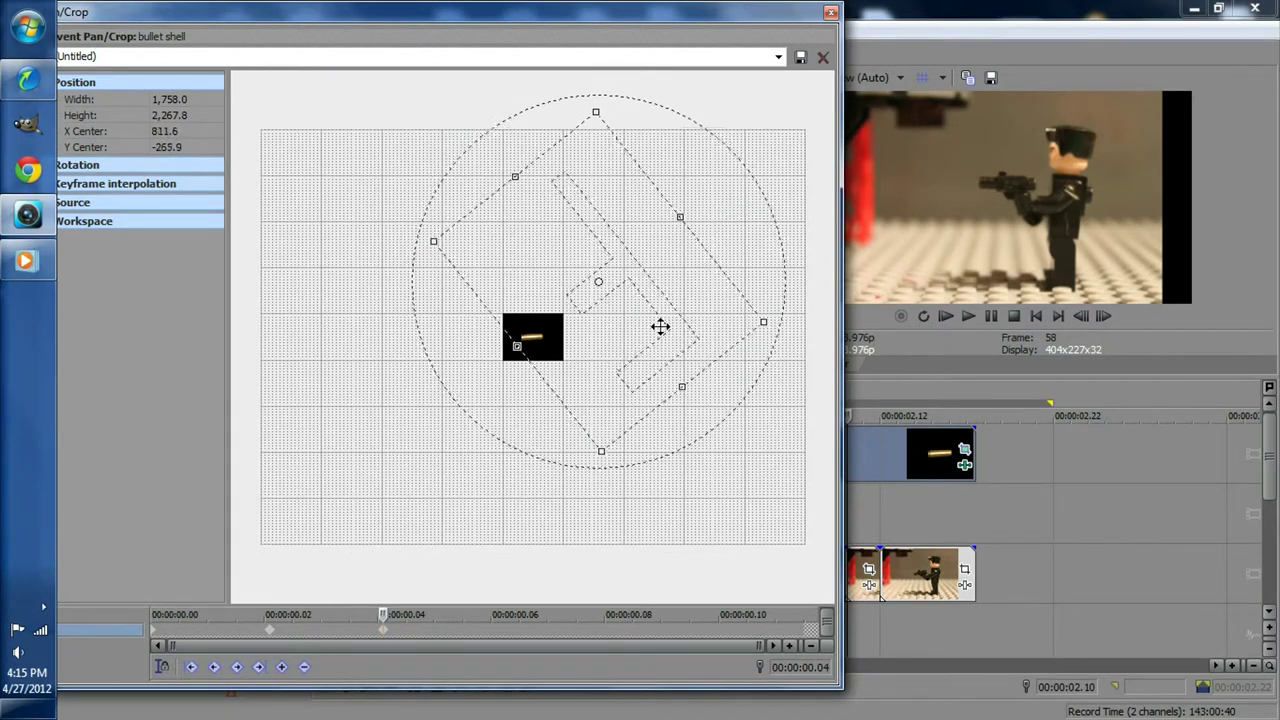
Step: At 00:00:00.06, rotate the shell upright and move it further along its path
{"action": "left_click_drag", "start_coordinate": [386, 614], "coordinate": [511, 618]}
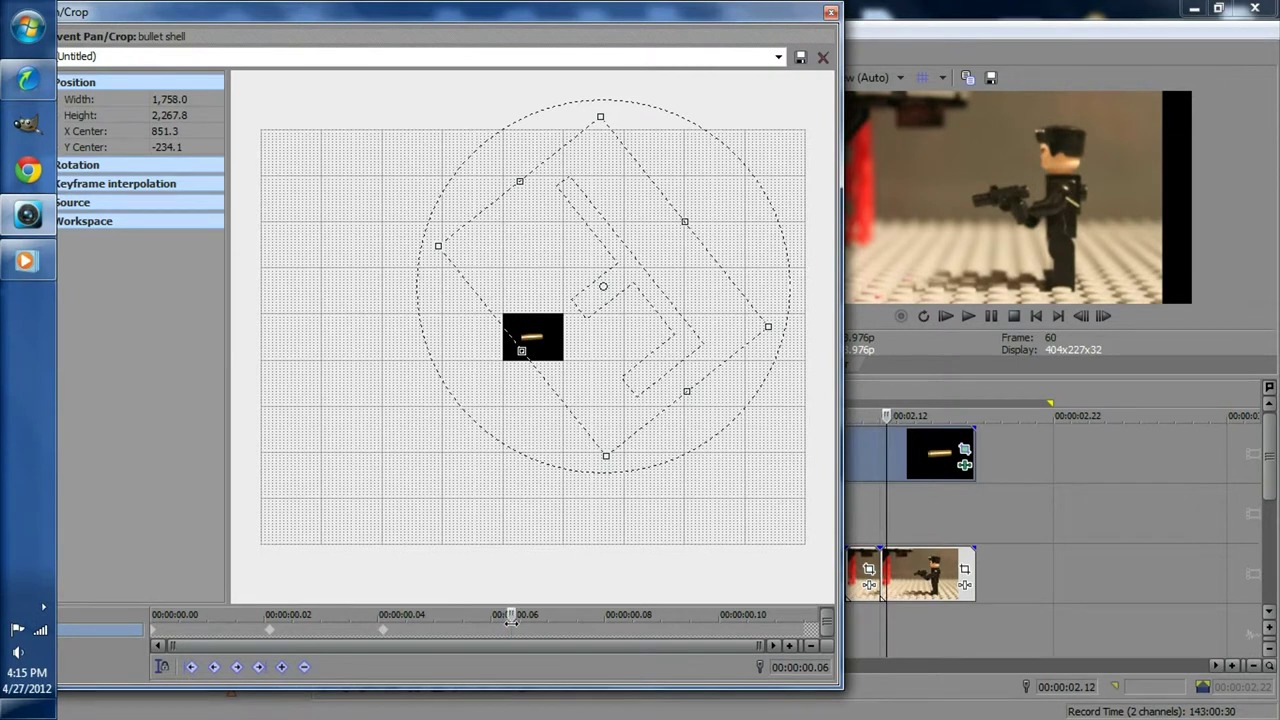
{"action": "mouse_move", "coordinate": [511, 618]}
{"action": "left_mouse_down"}
{"action": "mouse_move", "coordinate": [458, 621]}
{"action": "mouse_move", "coordinate": [487, 620]}
{"action": "left_mouse_up"}
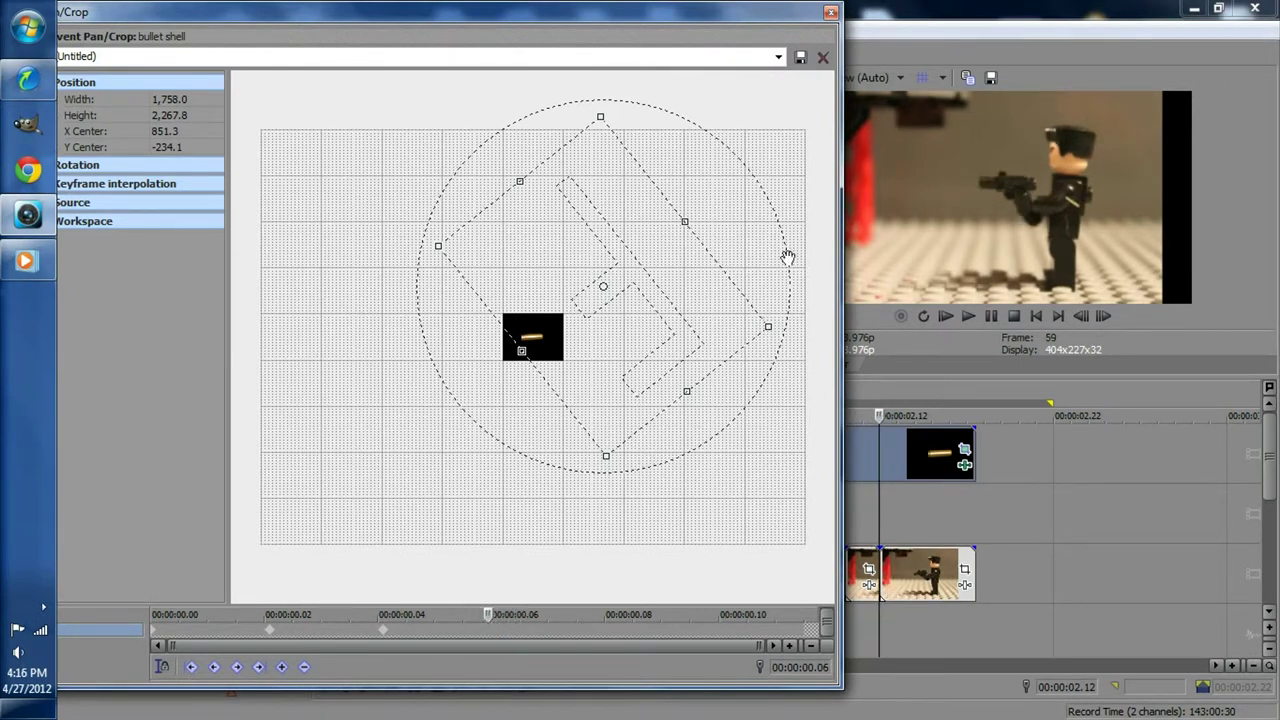
{"action": "left_click_drag", "start_coordinate": [779, 261], "coordinate": [652, 172]}
{"action": "left_click_drag", "start_coordinate": [609, 325], "coordinate": [613, 281]}
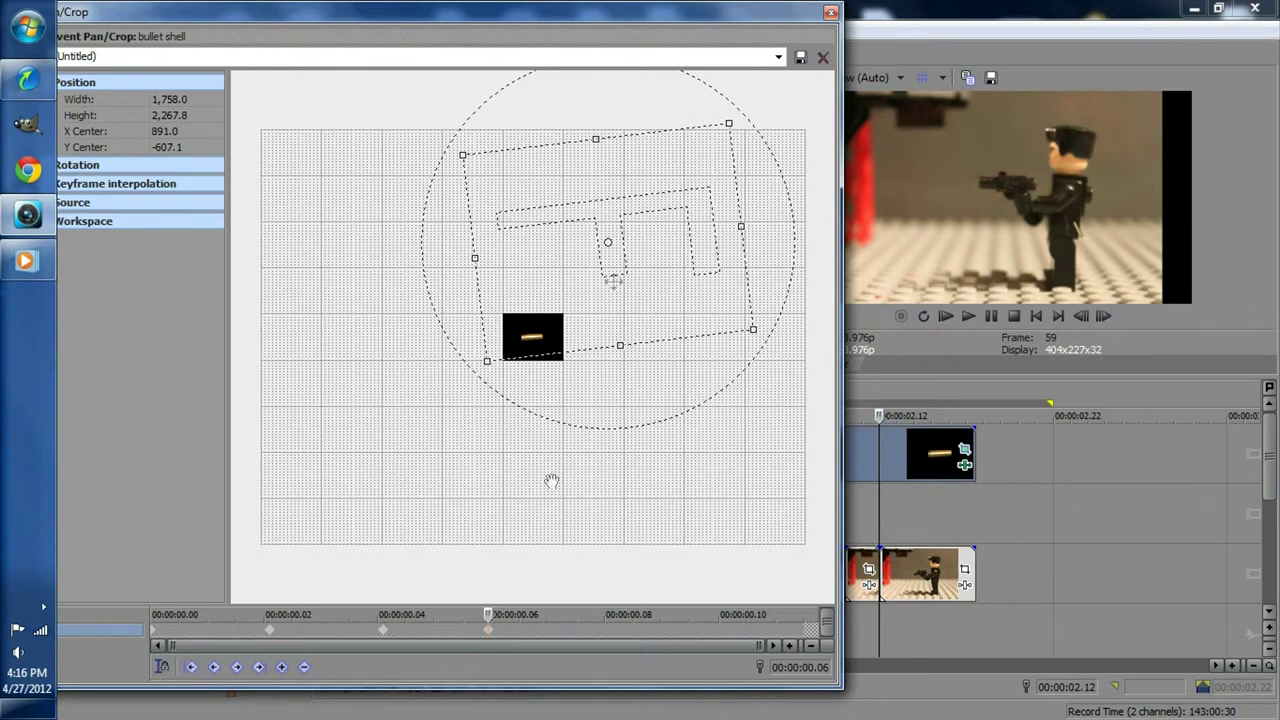
Step: At 00:00:00.07, rotate and move the shell out of frame to X -521.8, Y -884.9, then close Pan/Crop
{"action": "left_click_drag", "start_coordinate": [489, 613], "coordinate": [568, 613]}
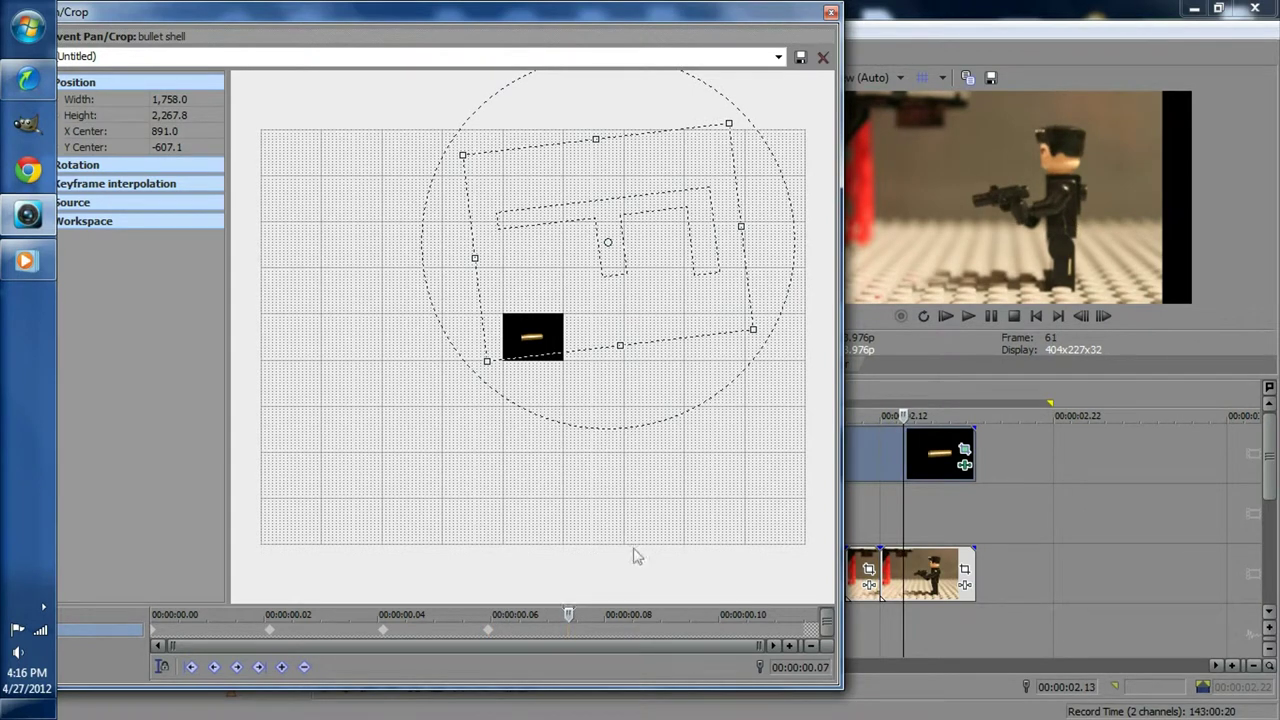
{"action": "mouse_move", "coordinate": [760, 176]}
{"action": "left_mouse_down"}
{"action": "mouse_move", "coordinate": [644, 148]}
{"action": "mouse_move", "coordinate": [584, 215]}
{"action": "left_mouse_up"}
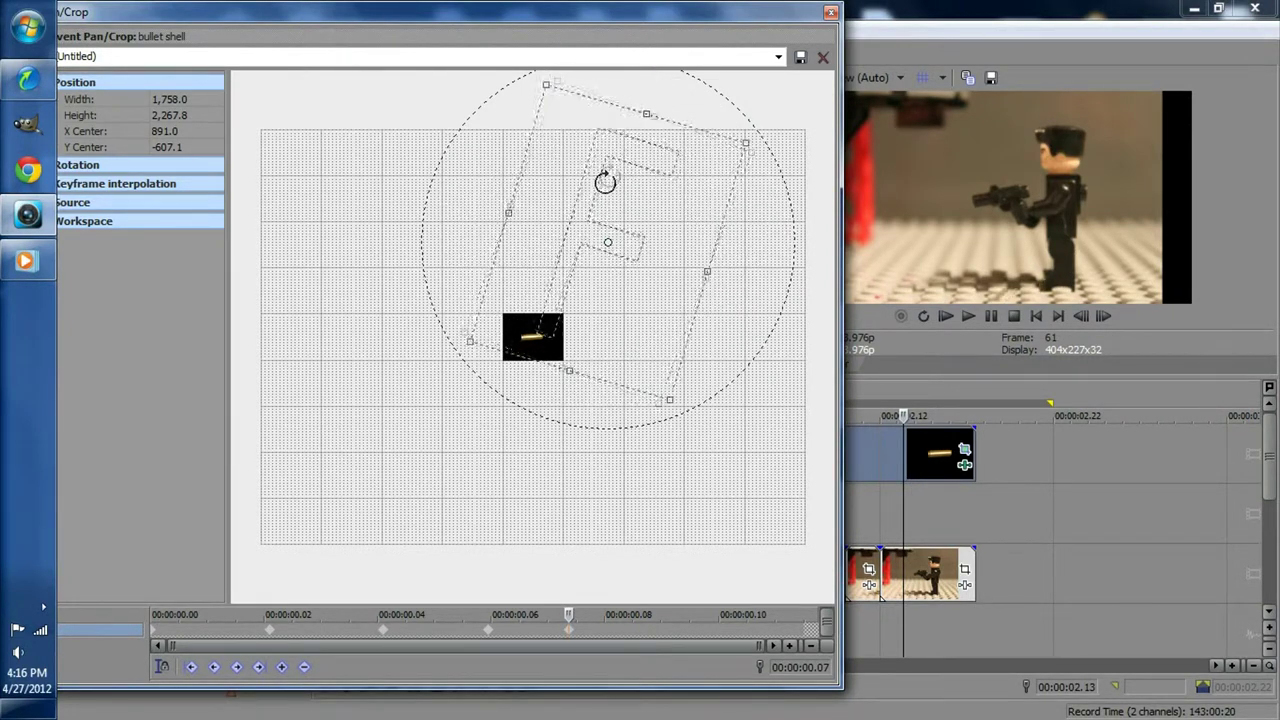
{"action": "mouse_move", "coordinate": [621, 226]}
{"action": "left_mouse_down"}
{"action": "mouse_move", "coordinate": [494, 203]}
{"action": "mouse_move", "coordinate": [443, 206]}
{"action": "mouse_move", "coordinate": [449, 217]}
{"action": "mouse_move", "coordinate": [458, 191]}
{"action": "left_mouse_up"}
{"action": "left_click_drag", "start_coordinate": [603, 151], "coordinate": [604, 170]}
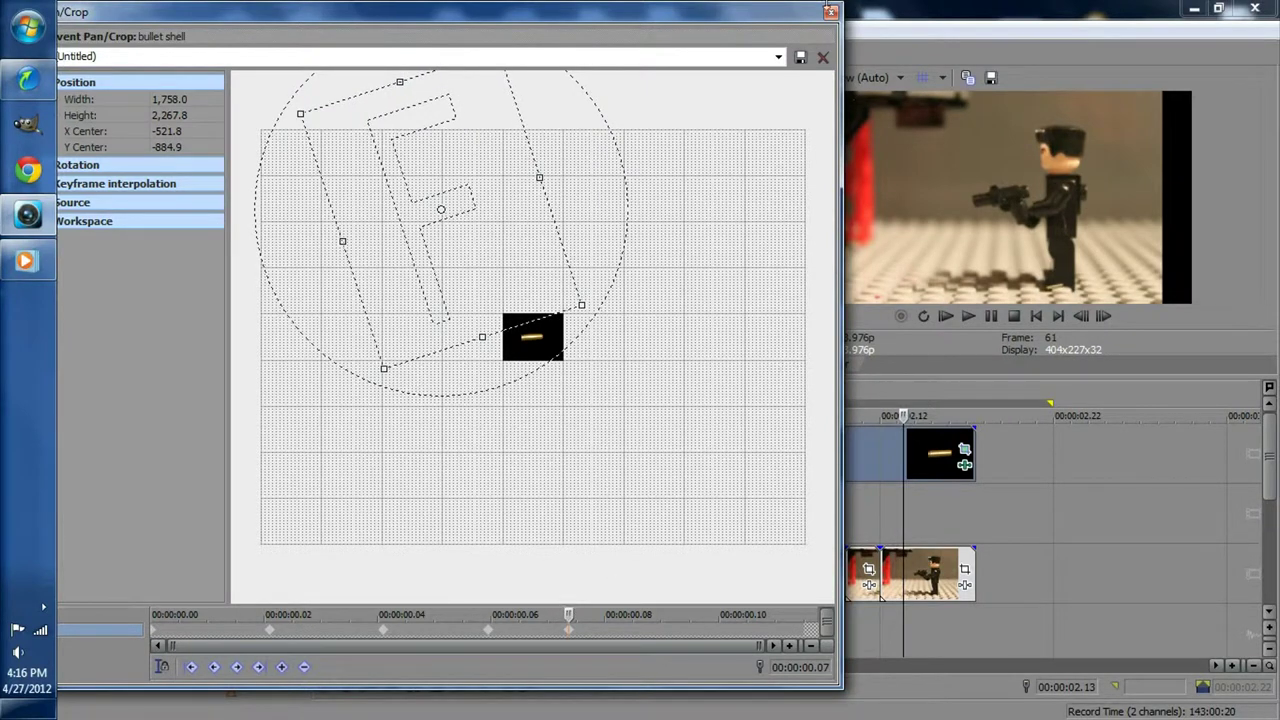
{"action": "left_click", "coordinate": [829, 13]}
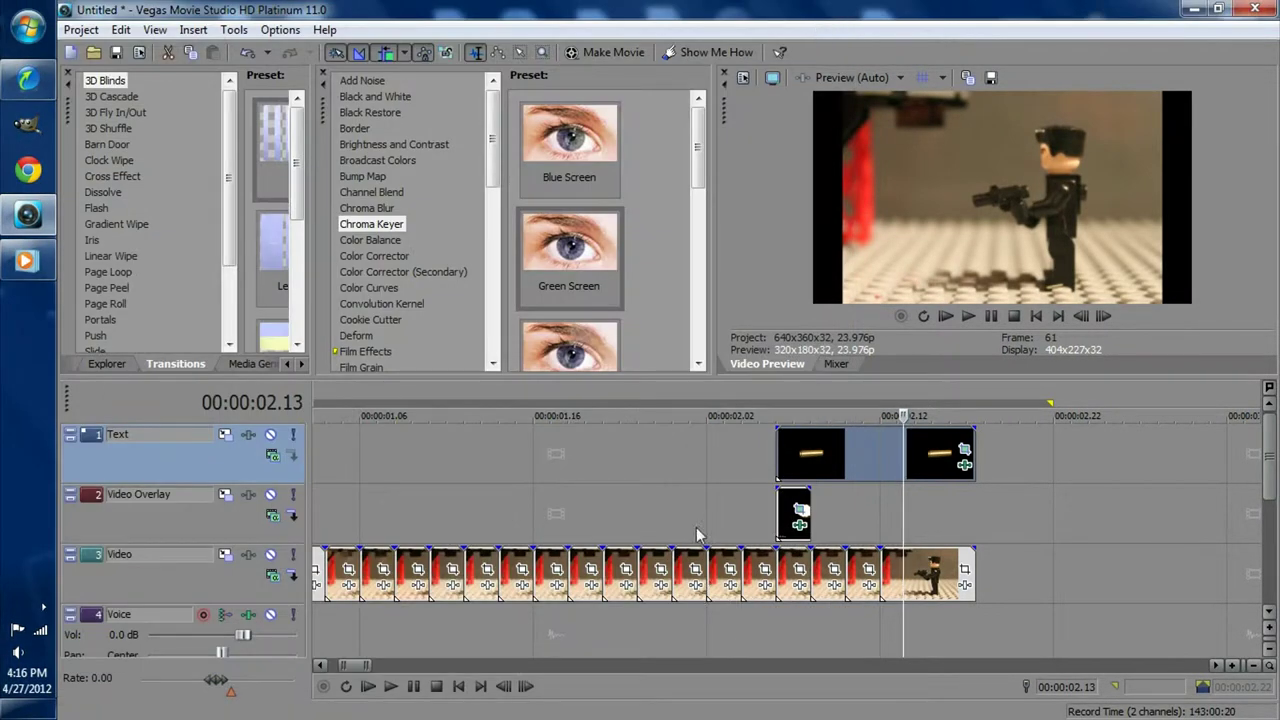
Step: Play back the shot from just before it to check the ejected shell
{"action": "left_click", "coordinate": [714, 492]}
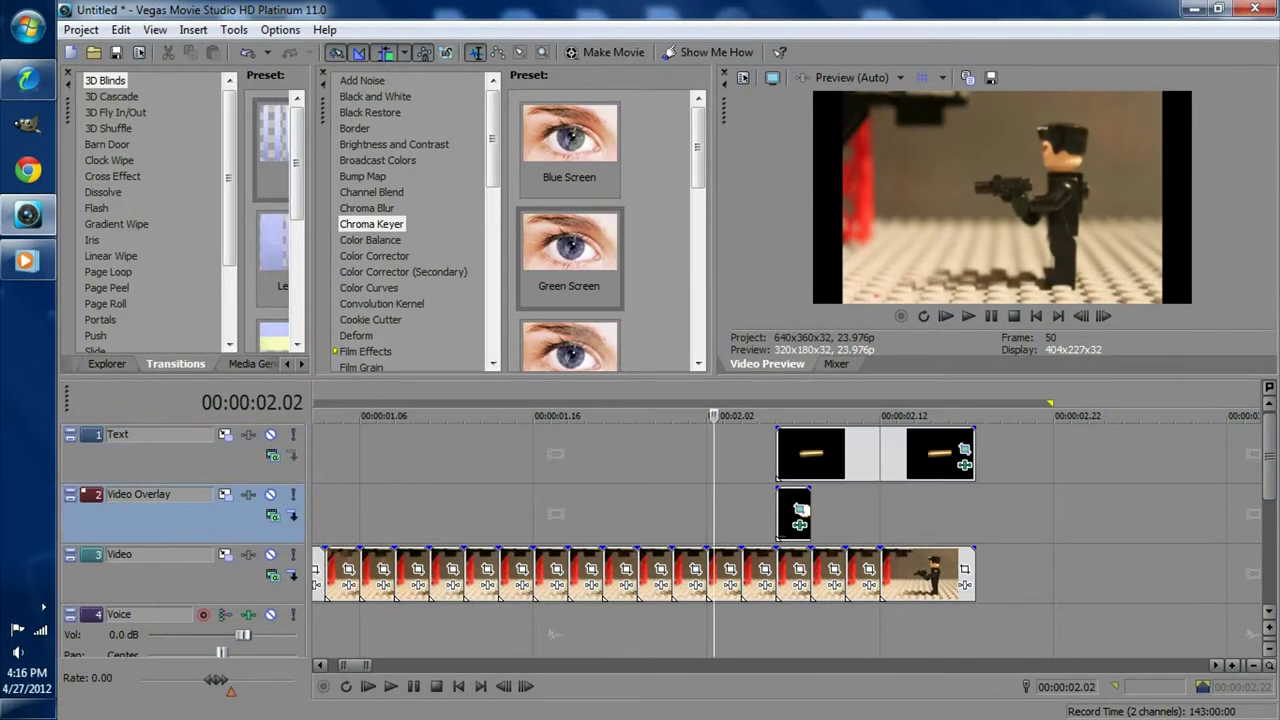
{"action": "left_click", "coordinate": [389, 688]}
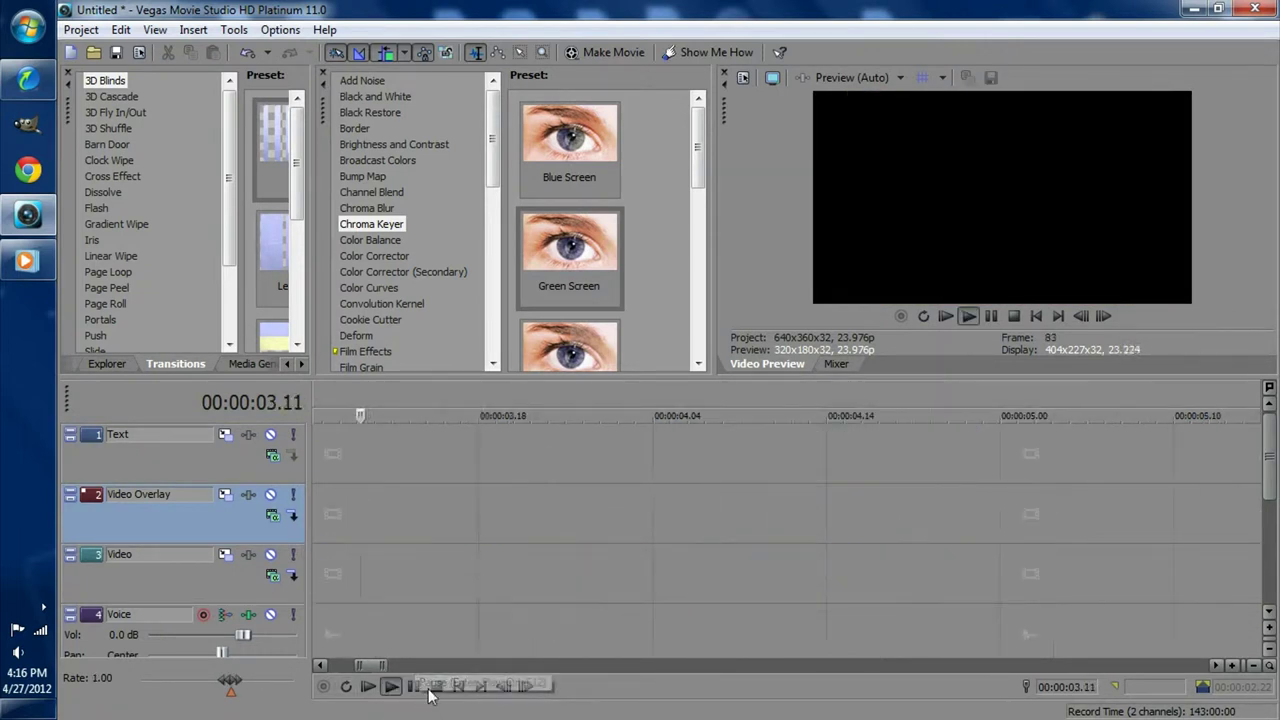
{"action": "scroll", "coordinate": [503, 570], "scroll_direction": "down", "scroll_amount": 10}
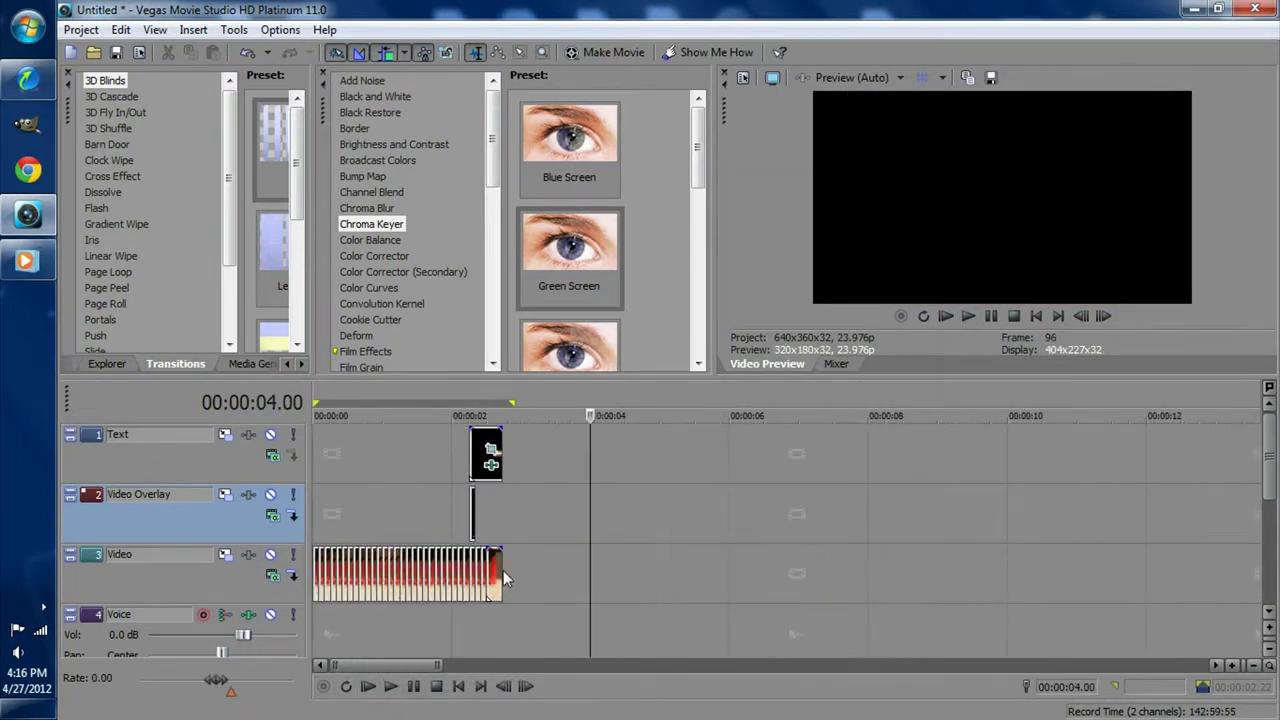
{"action": "left_click", "coordinate": [371, 522]}
{"action": "left_click", "coordinate": [390, 686]}
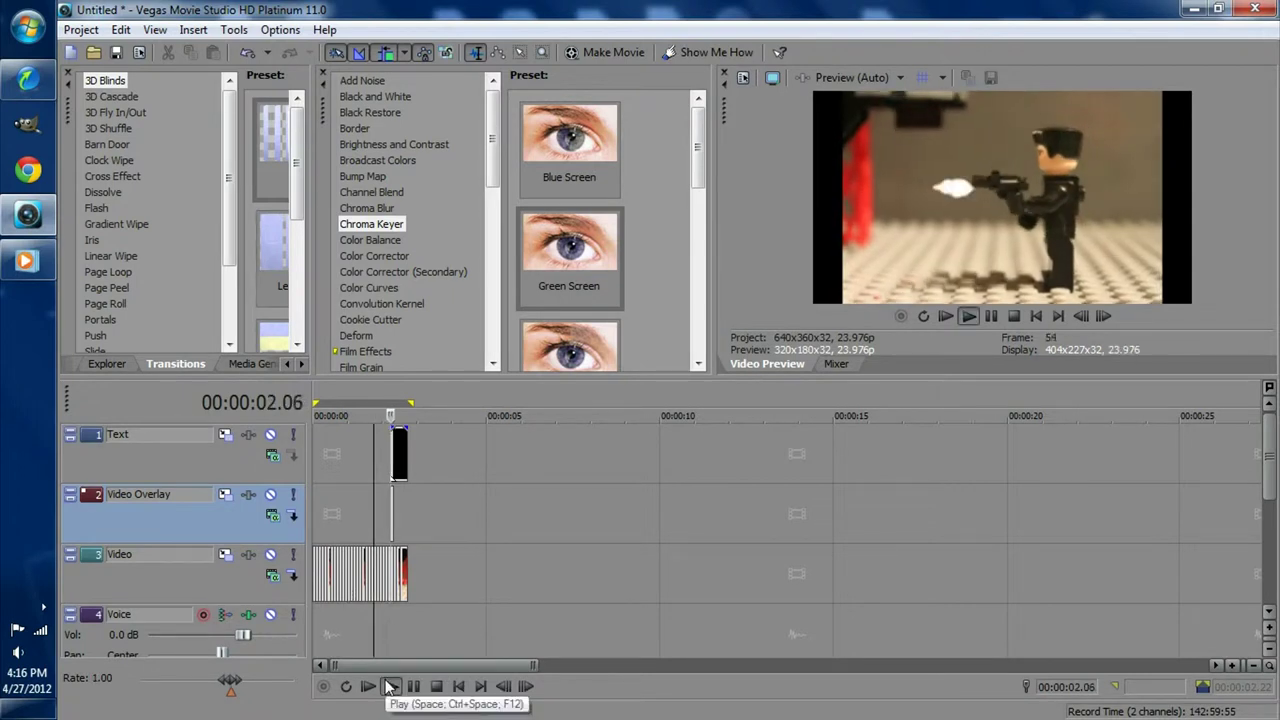
{"action": "left_click", "coordinate": [410, 690]}
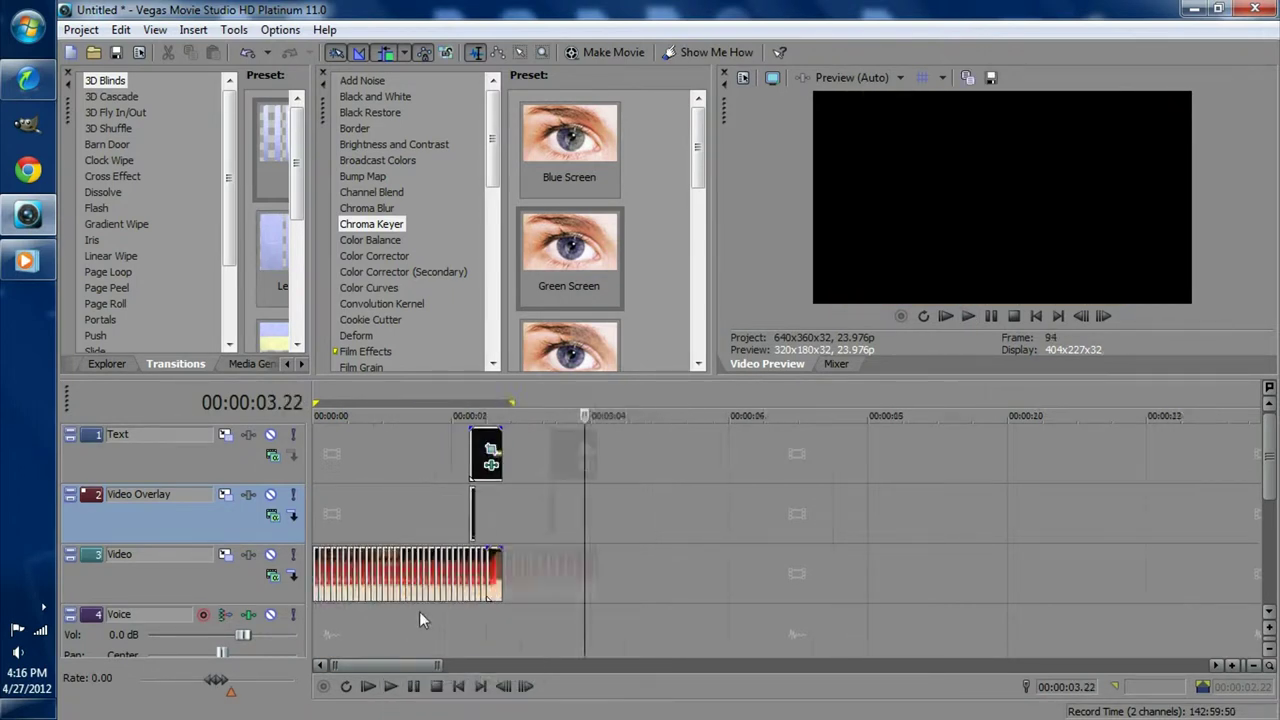
Step: Drag the LEGO video clip and bullet shell clip ends so they finish together
{"action": "scroll", "coordinate": [419, 611], "scroll_direction": "up", "scroll_amount": 6}
{"action": "scroll", "coordinate": [500, 652], "scroll_direction": "up", "scroll_amount": 4}
{"action": "left_click_drag", "start_coordinate": [444, 588], "coordinate": [468, 588]}
{"action": "left_click_drag", "start_coordinate": [446, 476], "coordinate": [471, 476]}
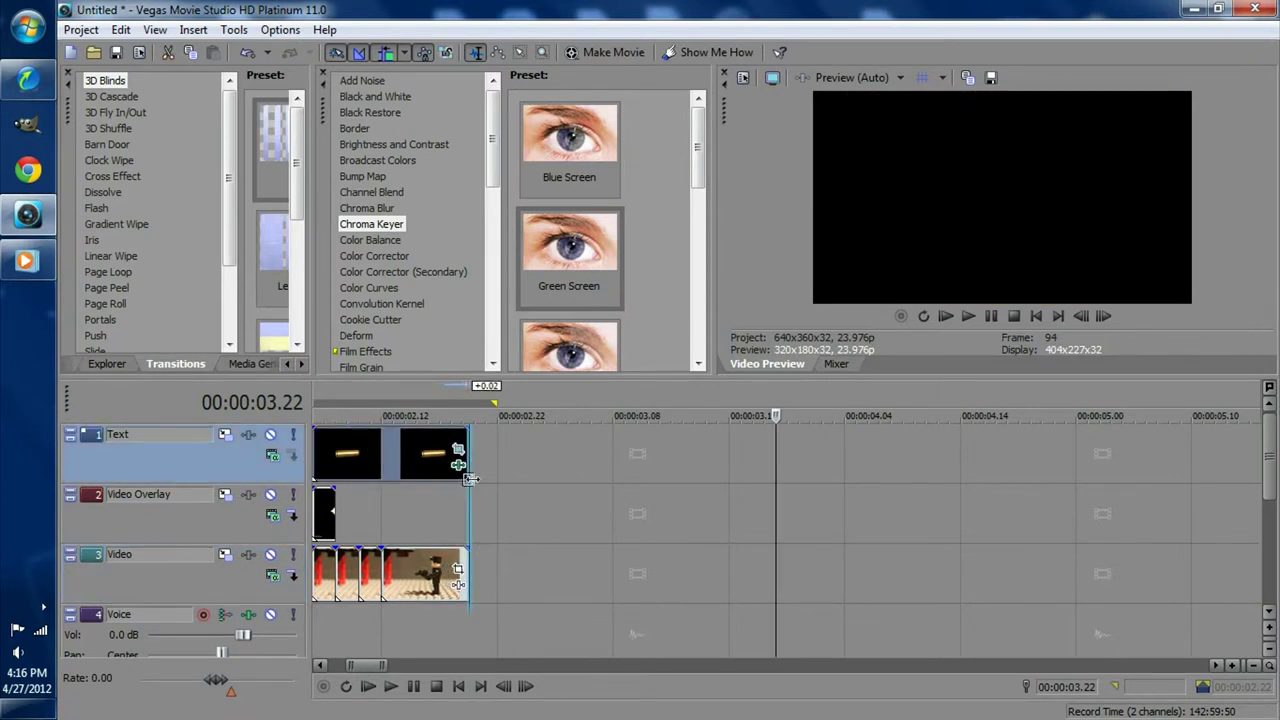
Step: Replay the edited shot, then return the playhead to the project start
{"action": "key", "text": "space"}
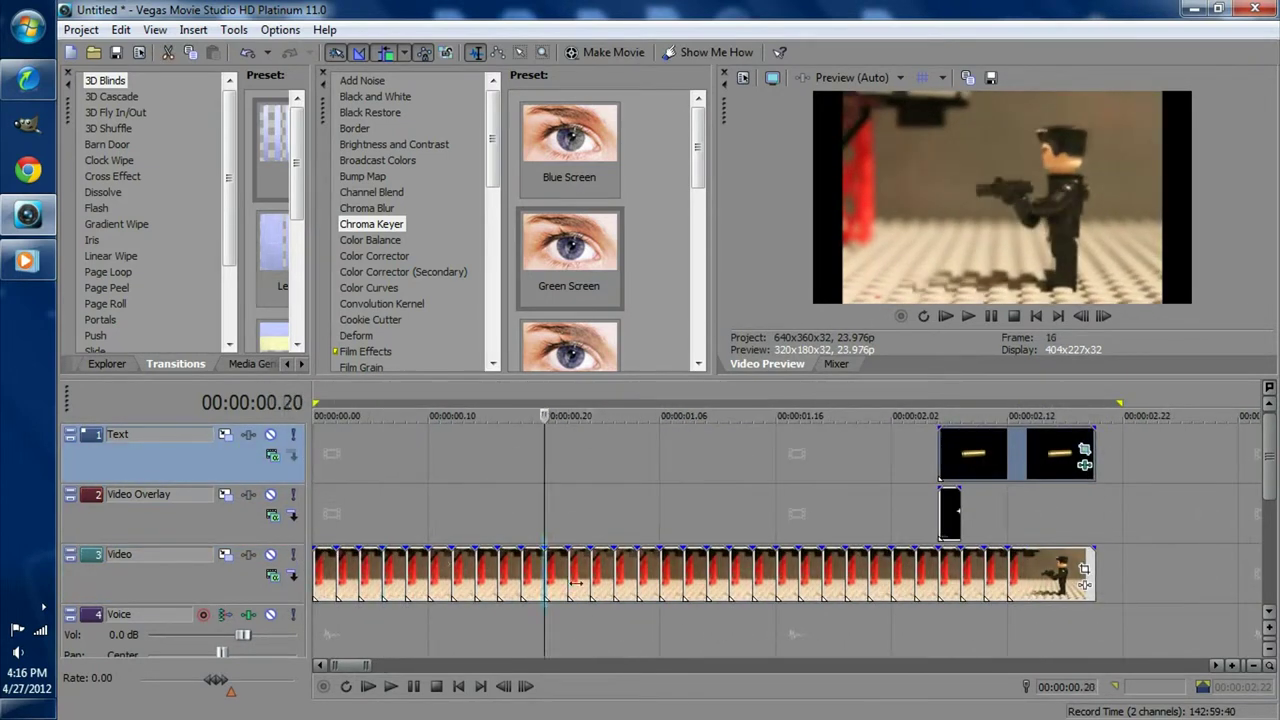
{"action": "left_click", "coordinate": [413, 686]}
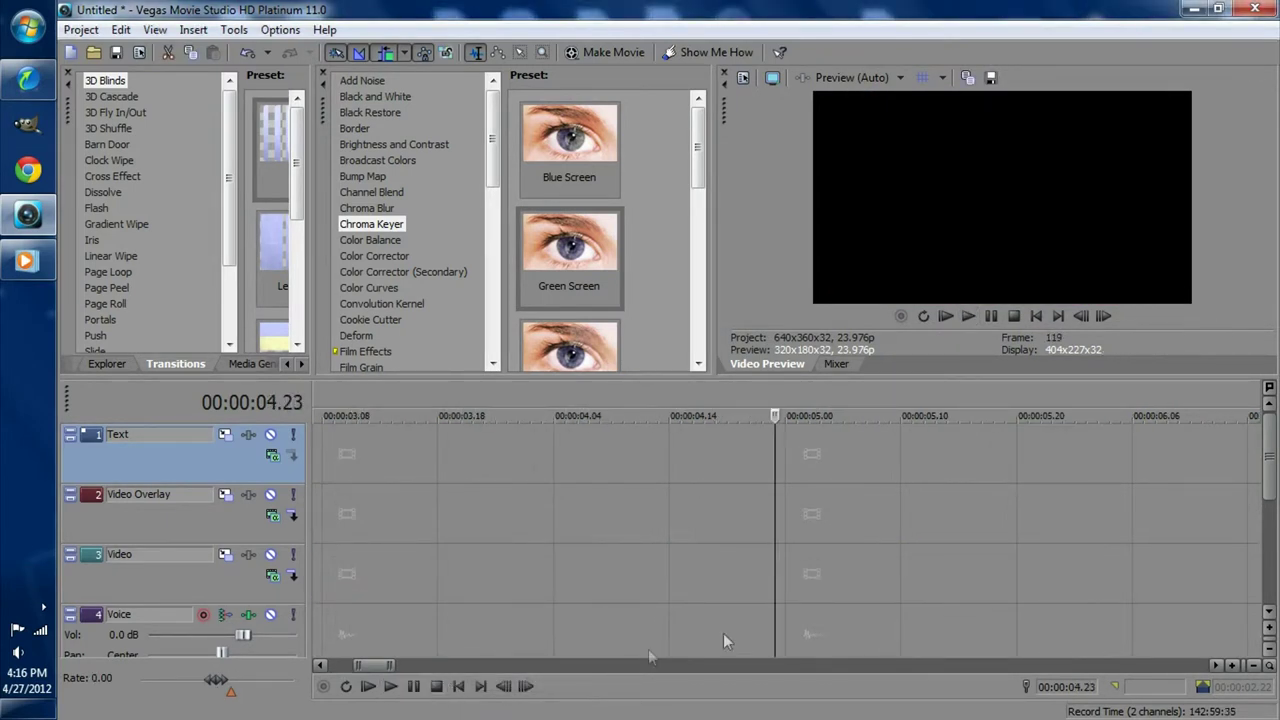
{"action": "left_click", "coordinate": [779, 628]}
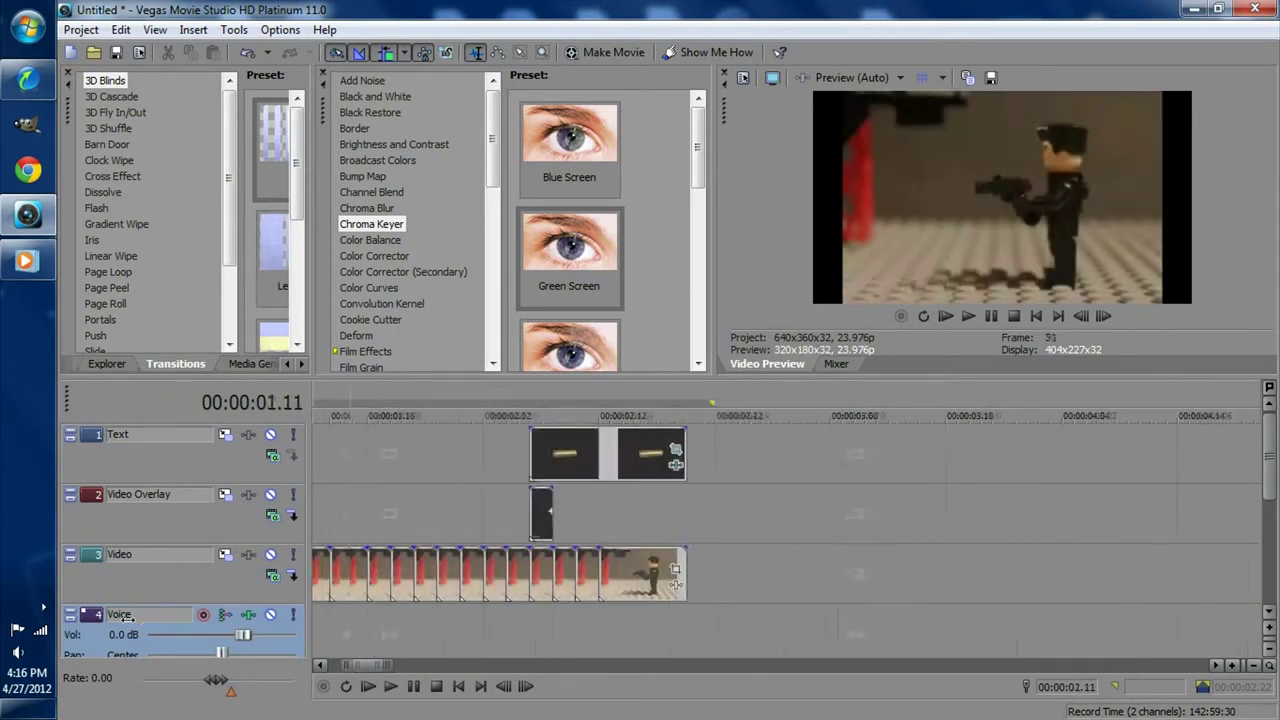
{"action": "left_click", "coordinate": [449, 420]}
{"action": "scroll", "coordinate": [565, 531], "scroll_direction": "down", "scroll_amount": 5}
{"action": "scroll", "coordinate": [565, 522], "scroll_direction": "down", "scroll_amount": 5}
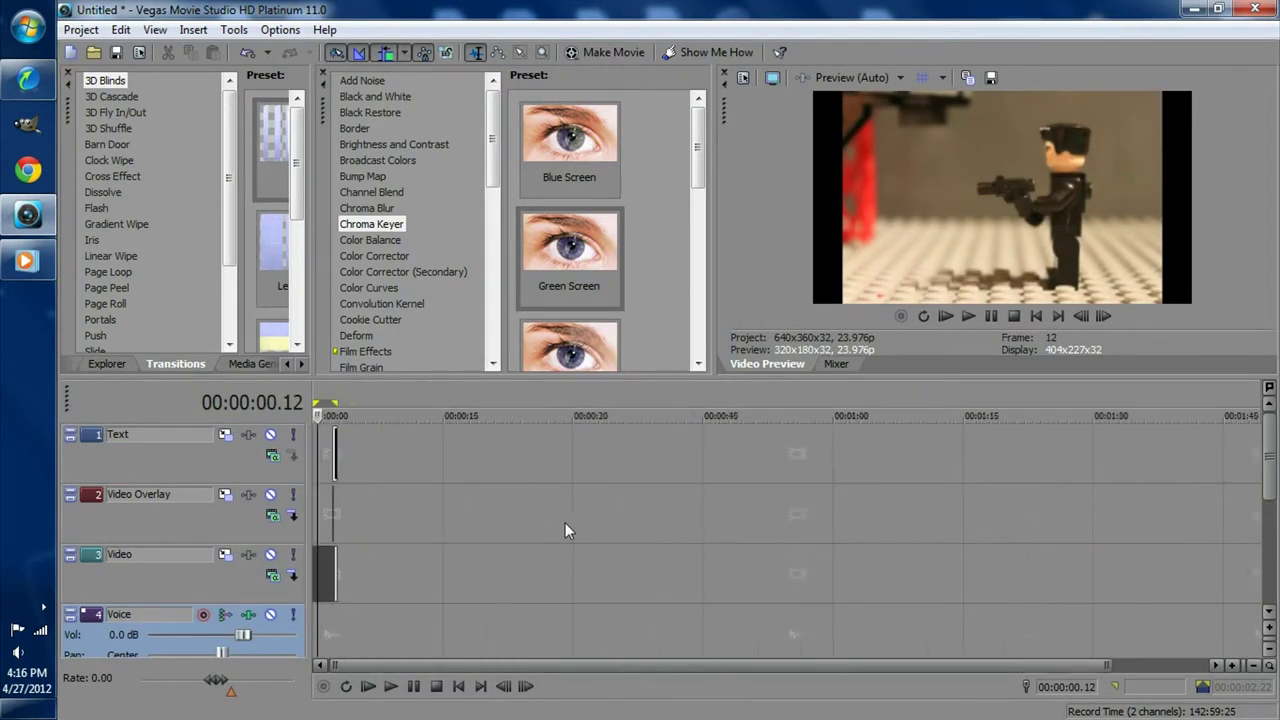